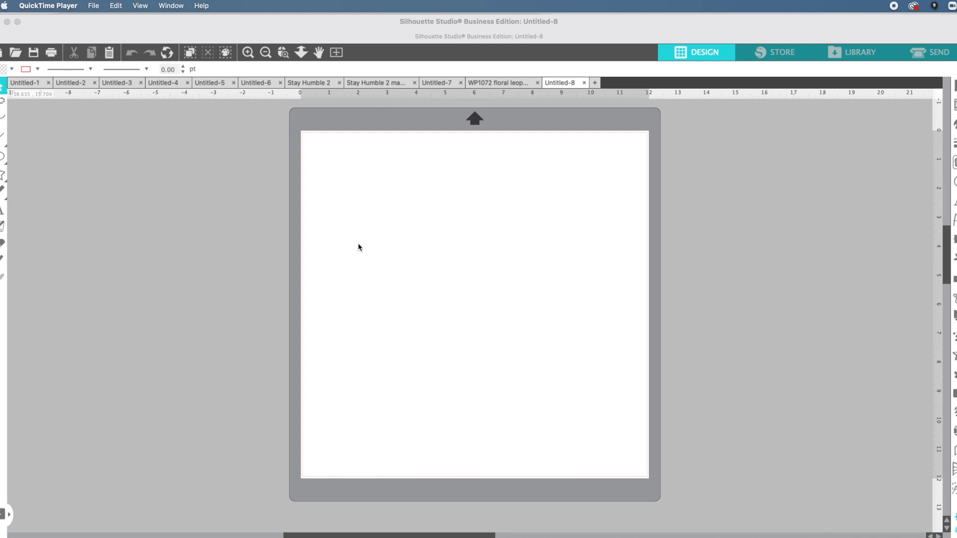
Open the WP1072 floral leopard pumpkin PNG from Downloads
left_click(117, 36)
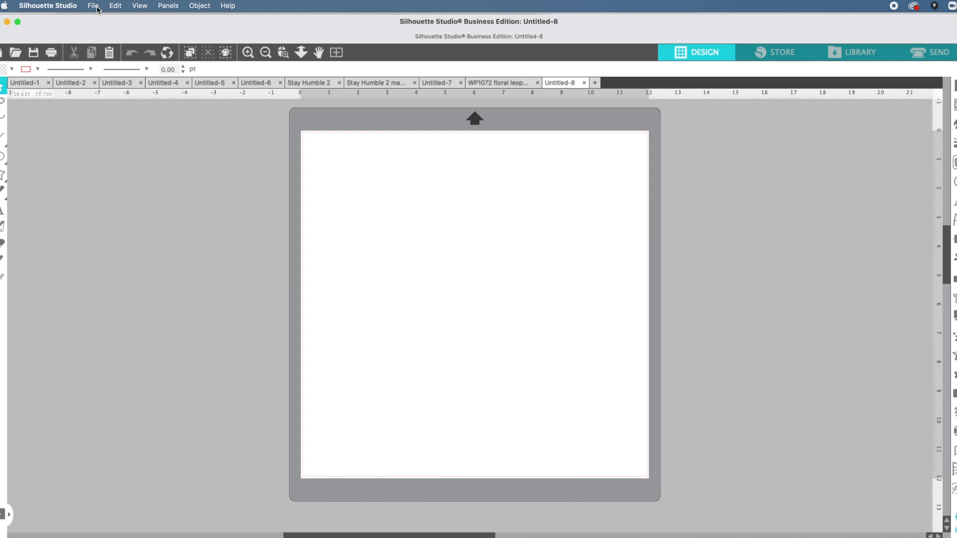
left_click(96, 7)
left_click(99, 44)
scroll(607, 288, "down", 3)
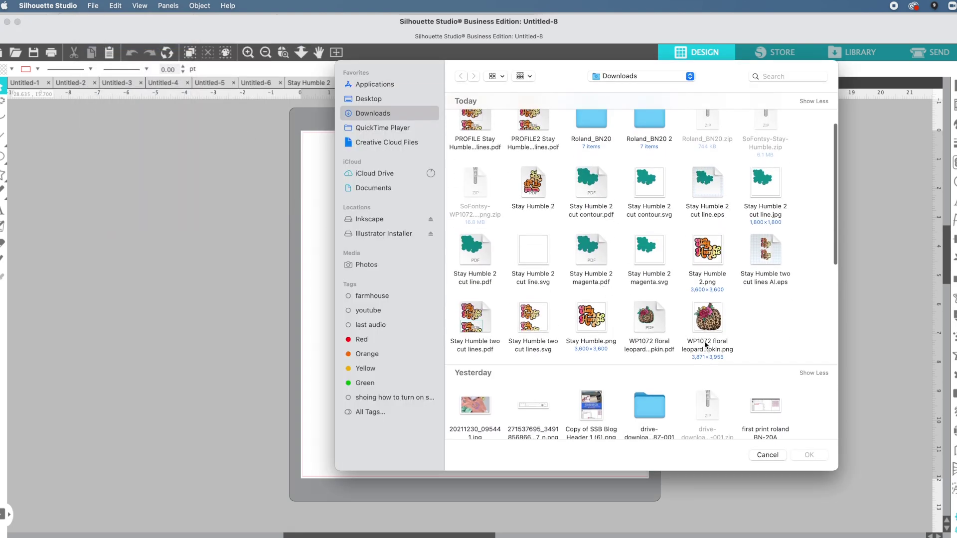
left_click(713, 327)
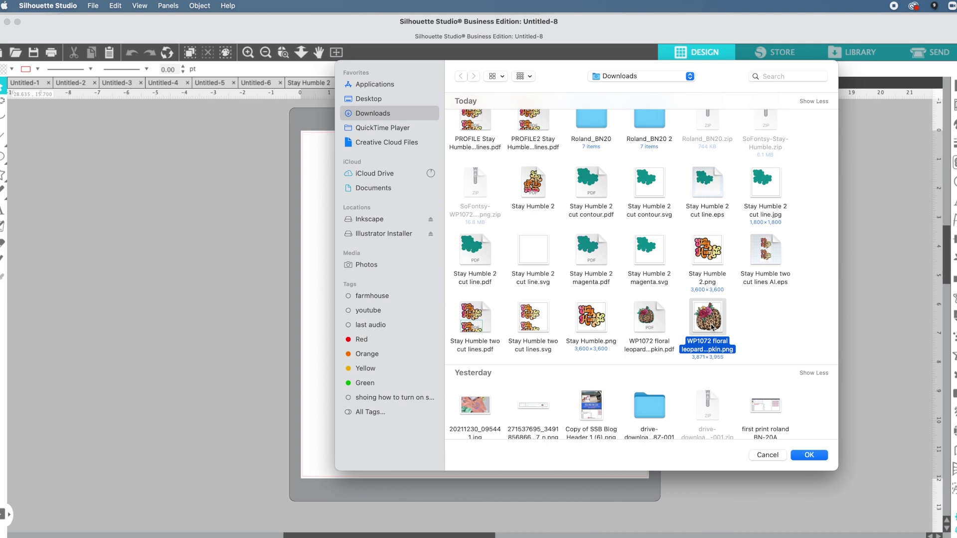
left_click(804, 455)
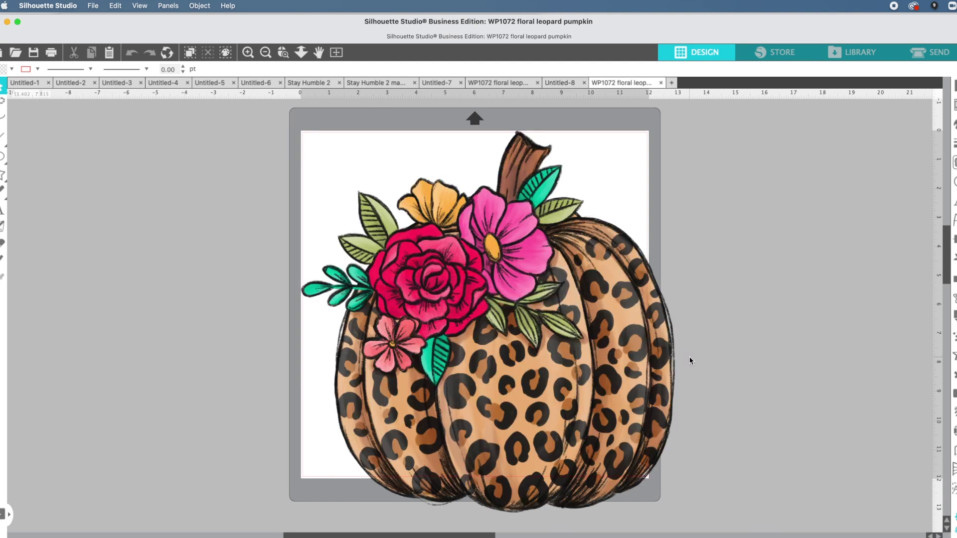
Shrink the pumpkin to about 5.855 × 5.982 in and centre it on the mat
left_click(677, 377)
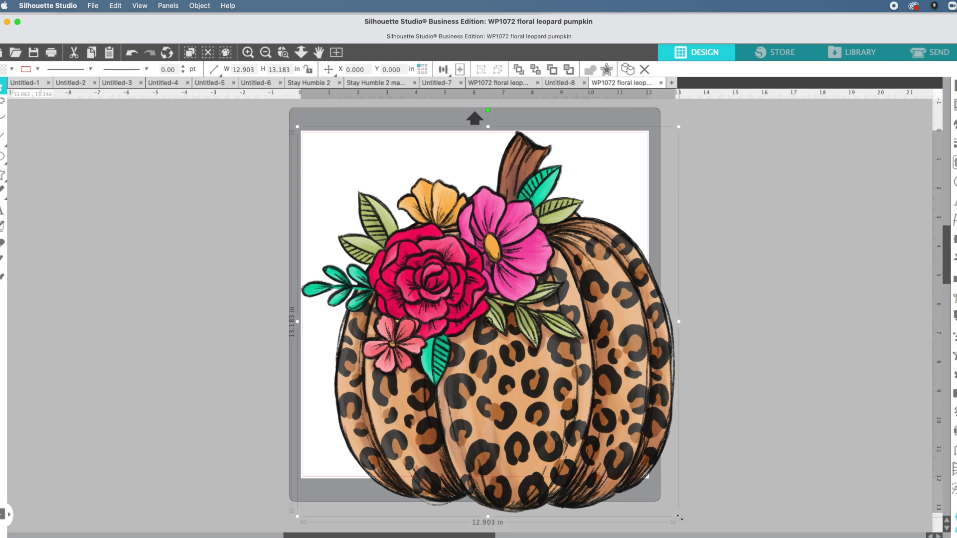
left_click_drag(680, 522, 605, 442)
left_click_drag(553, 409, 449, 333)
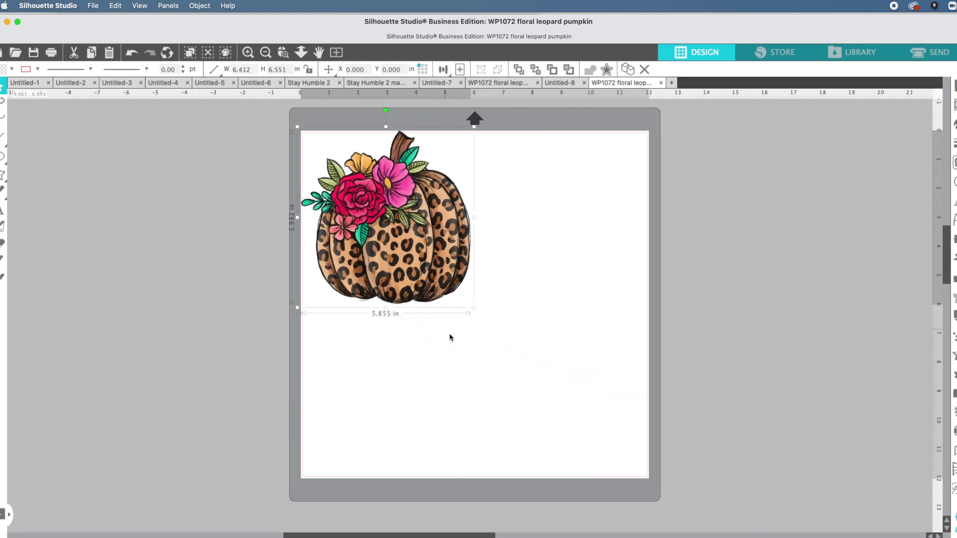
left_click_drag(418, 265, 506, 333)
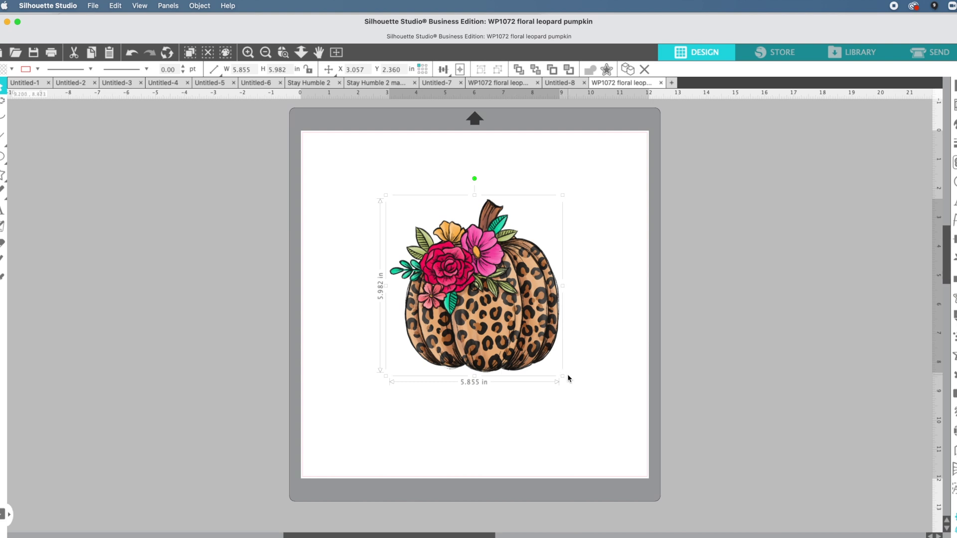
left_click(546, 426)
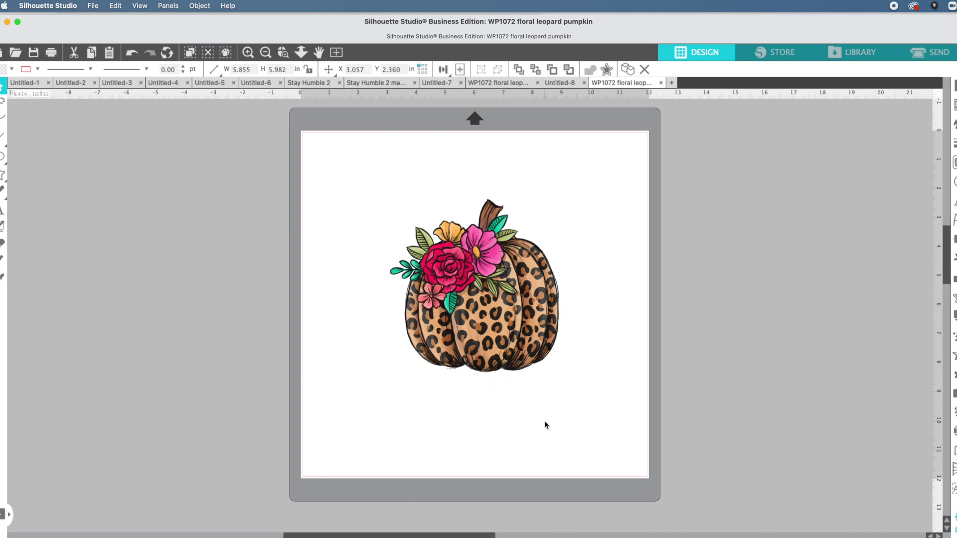
Mark a trace area around the pumpkin and trace its outer edge at 94% threshold
left_click(516, 324)
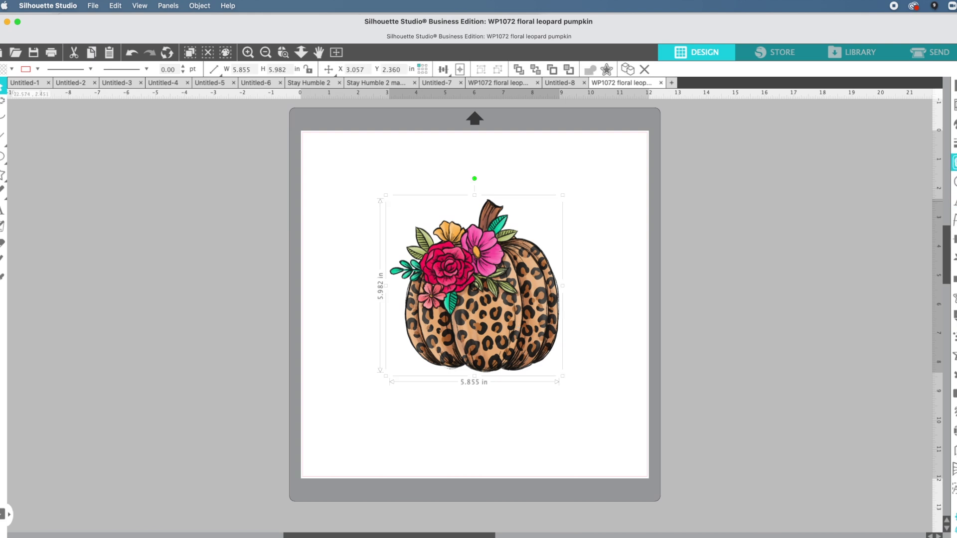
left_click(954, 164)
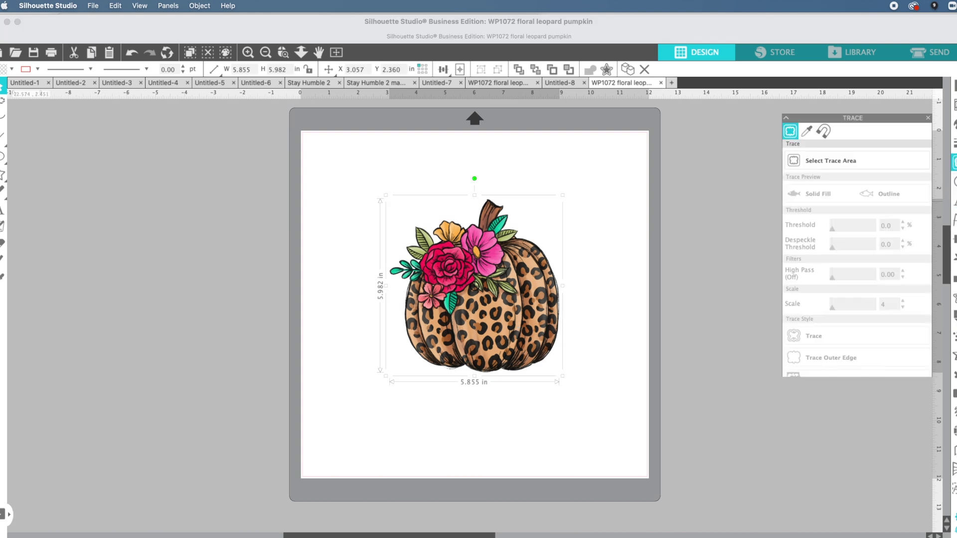
left_click(848, 151)
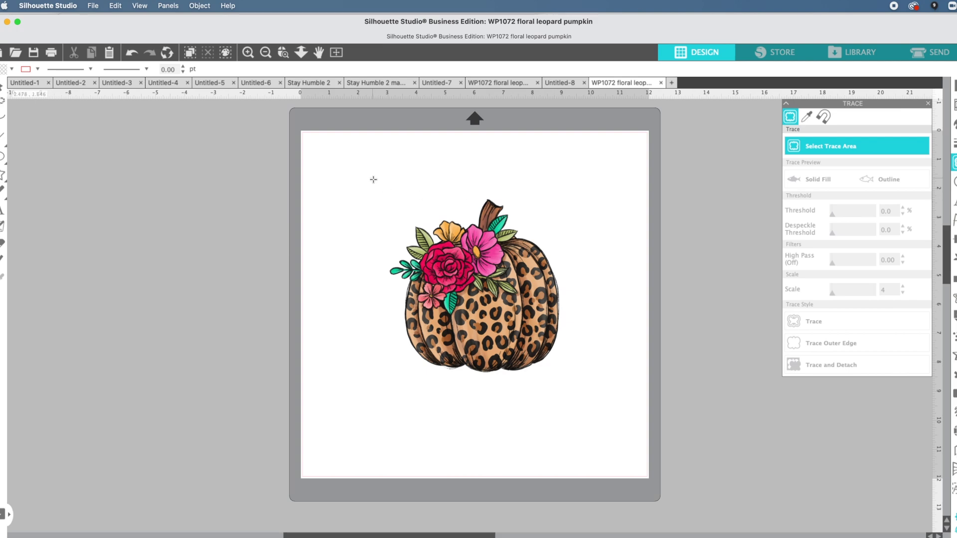
left_click_drag(374, 178, 600, 405)
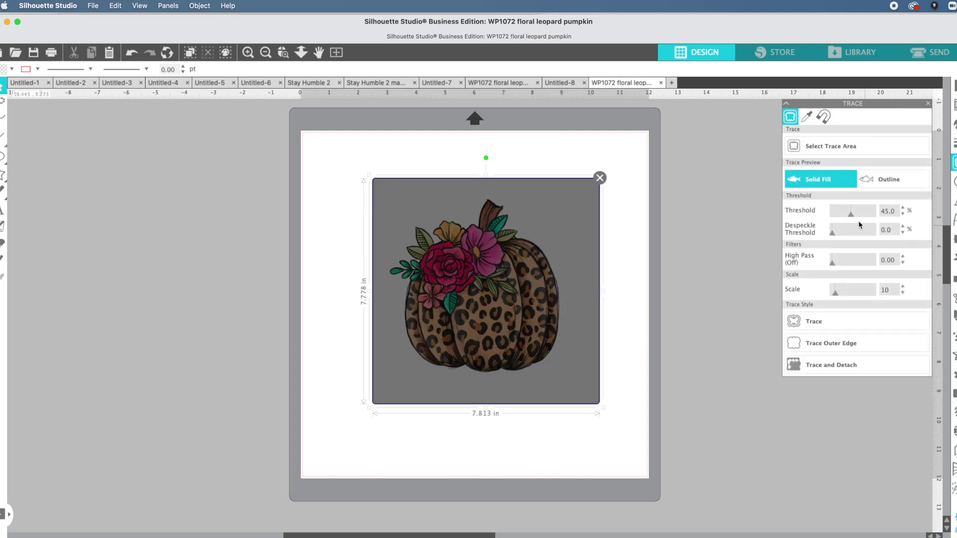
left_click_drag(850, 214, 873, 218)
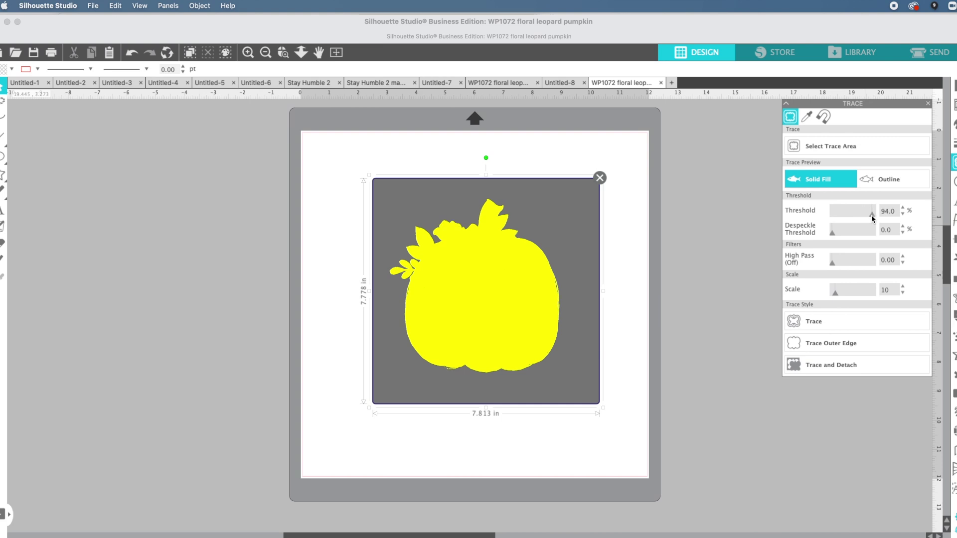
left_click(835, 346)
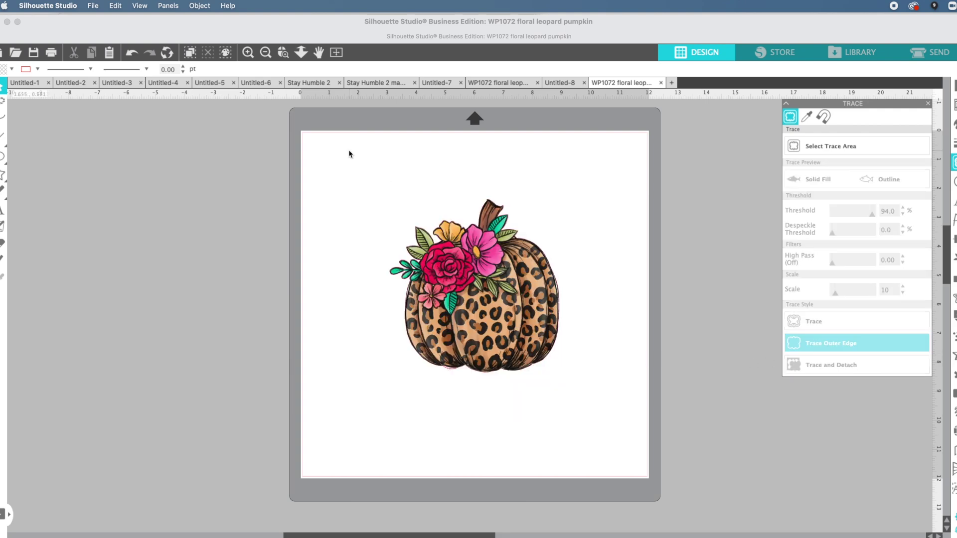
Zoom in on the pumpkin and shift the image to reveal its traced outline
left_click(248, 53)
left_click(247, 53)
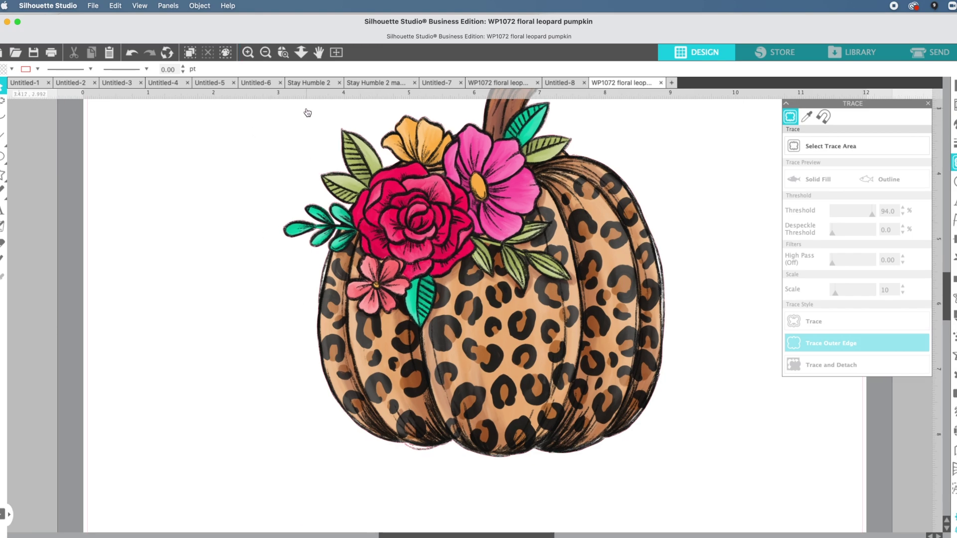
left_click(247, 53)
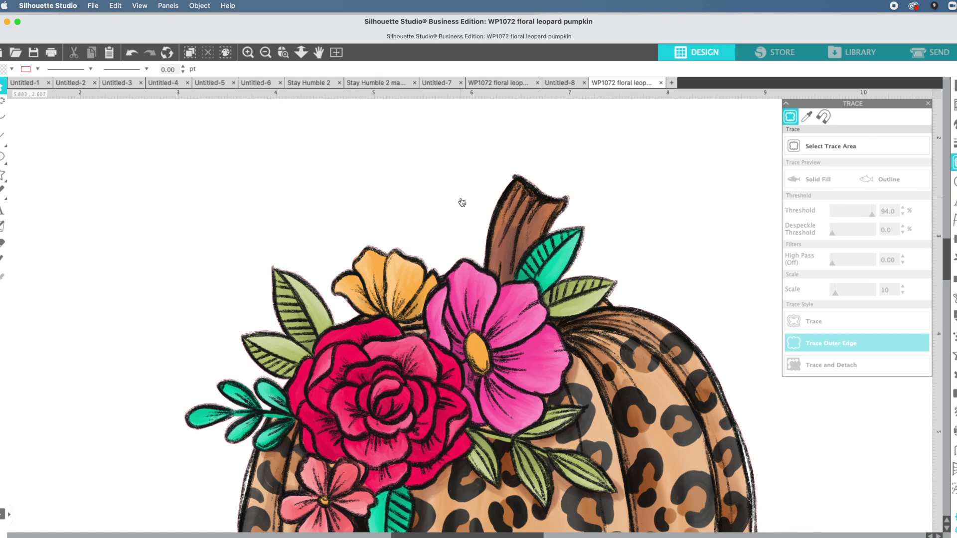
left_click(369, 248)
mouse_move(369, 247)
left_mouse_down()
mouse_move(370, 240)
mouse_move(378, 273)
left_mouse_up()
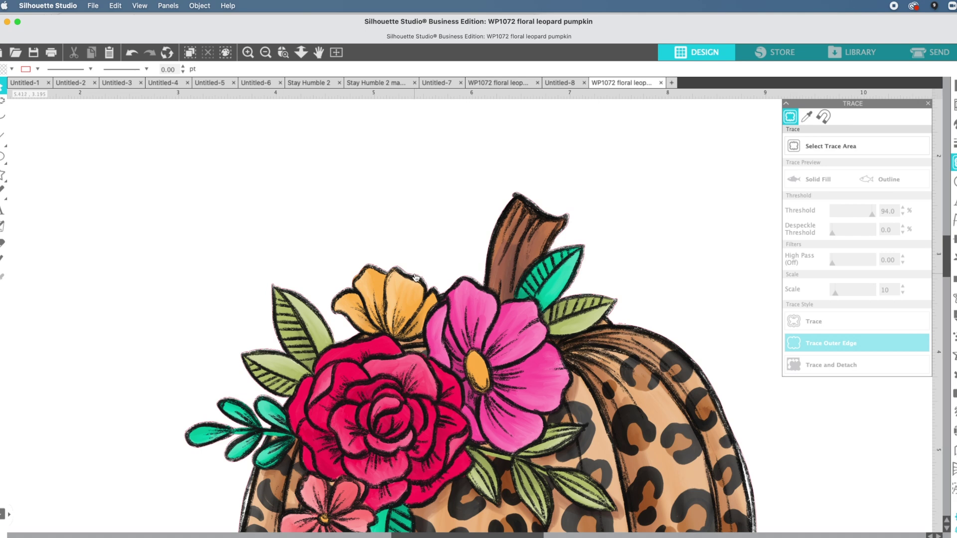
left_click_drag(170, 173, 401, 438)
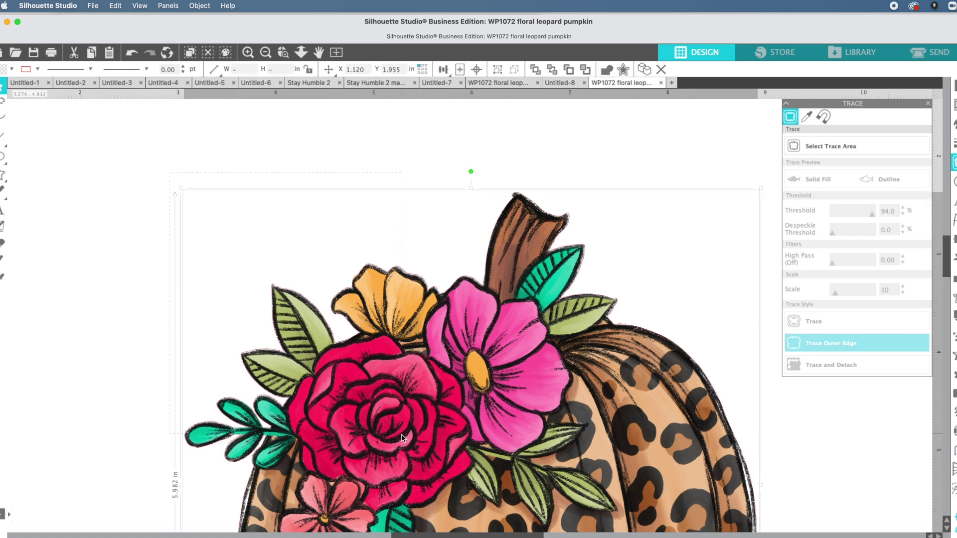
Make the traced cut line teal and zoom in and out to inspect it around the flowers
left_click(454, 476)
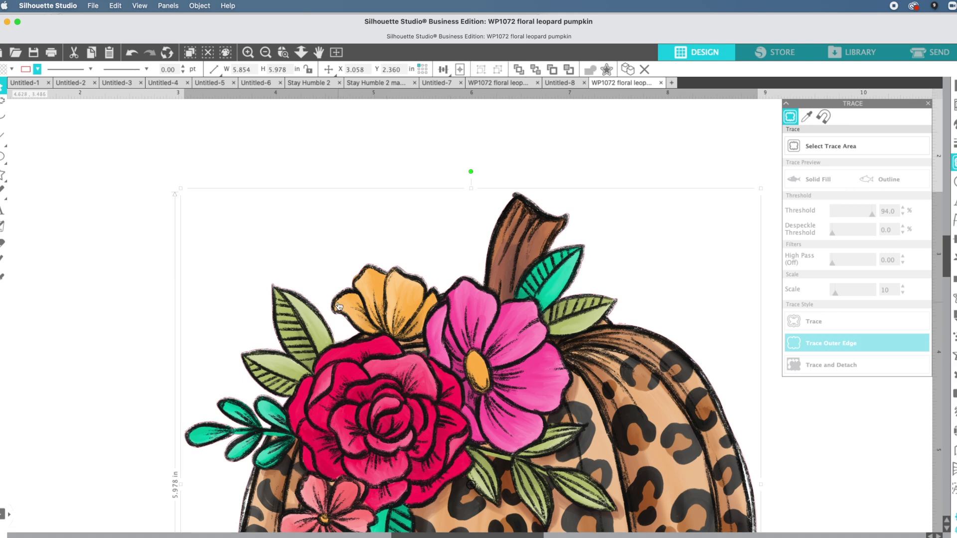
left_click(37, 69)
left_click(31, 85)
left_click(245, 52)
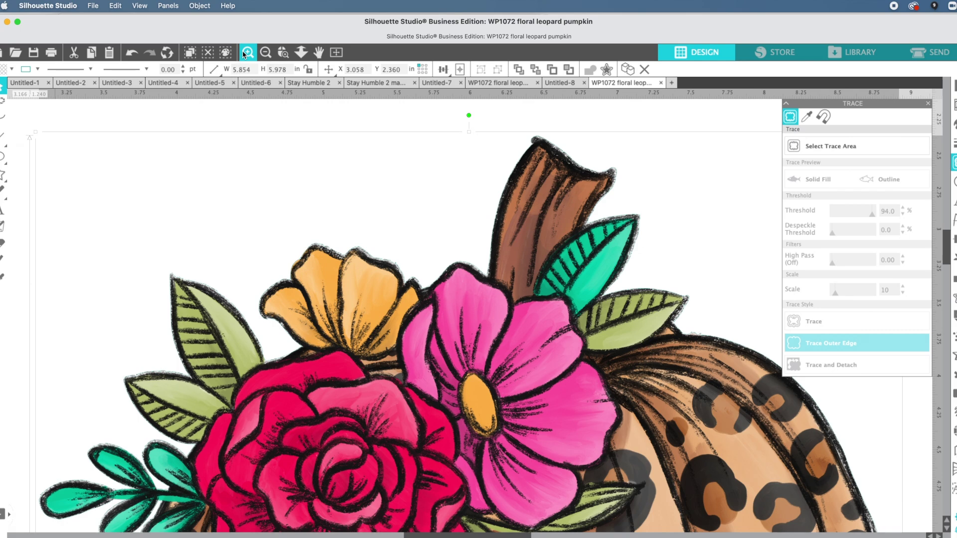
left_click(246, 52)
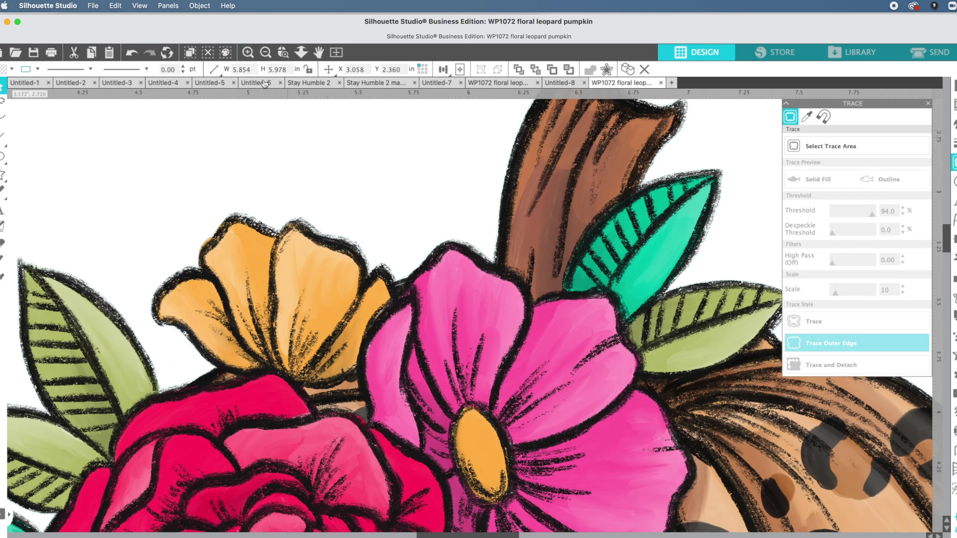
left_click(265, 52)
left_click(265, 52)
left_click(266, 53)
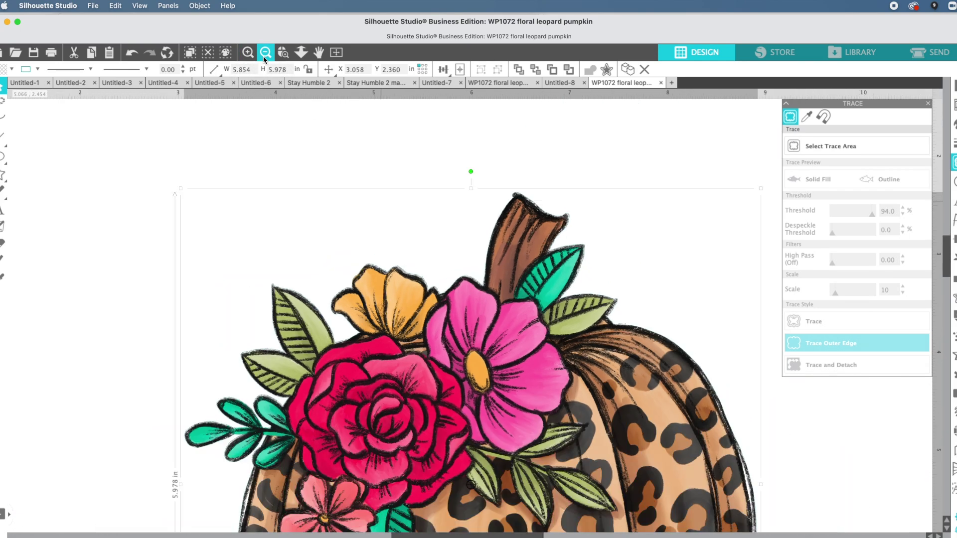
left_click(265, 52)
Marquee-select the pumpkin image together with its cut line
left_click(267, 176)
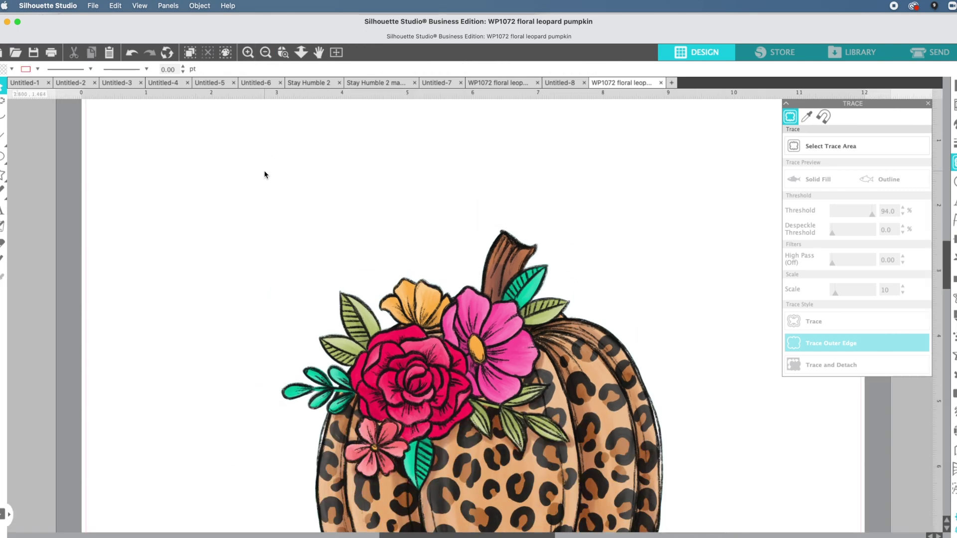
left_click_drag(251, 148, 541, 443)
scroll(520, 456, "down", 3)
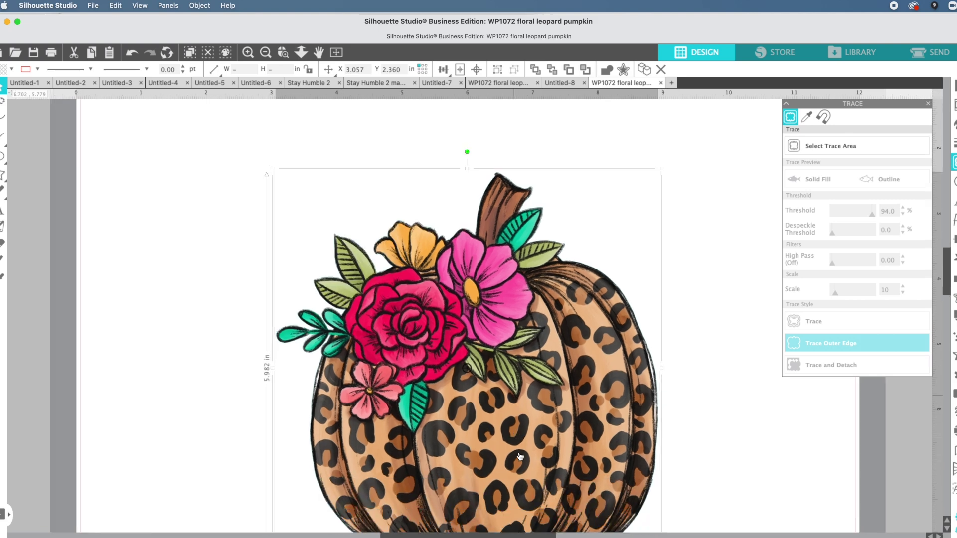
Save the selection to the hard drive as PDF 'AI WP1072 floral leopard pumpkin'
left_click(95, 7)
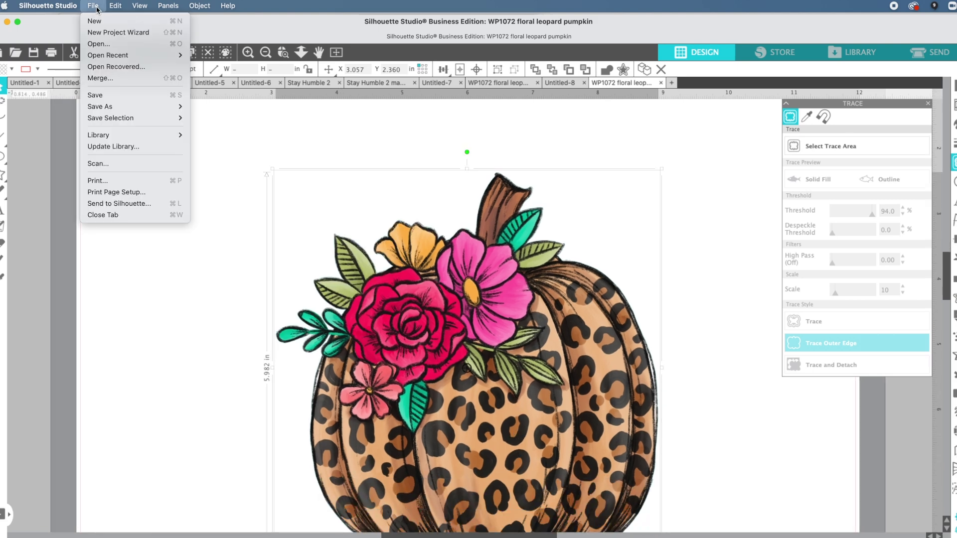
mouse_move(99, 119)
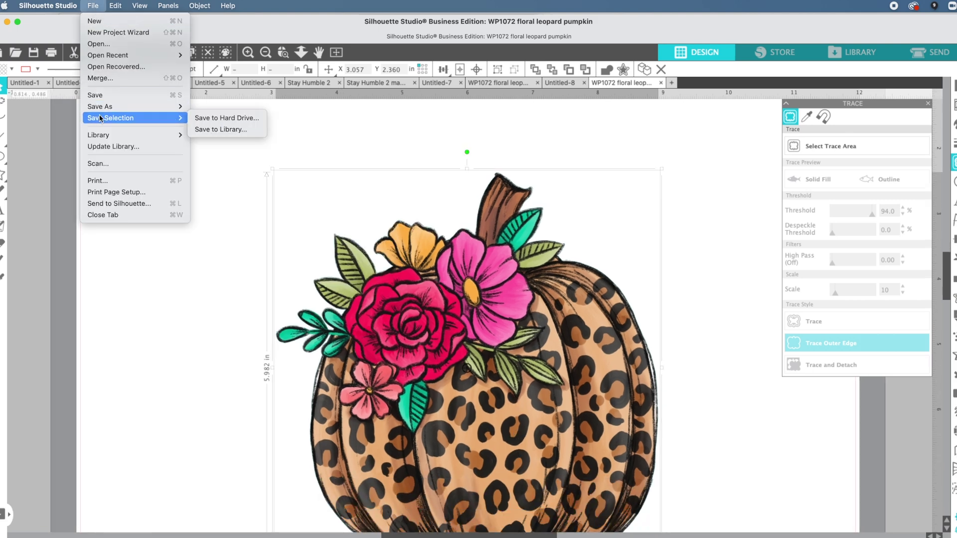
left_click(208, 117)
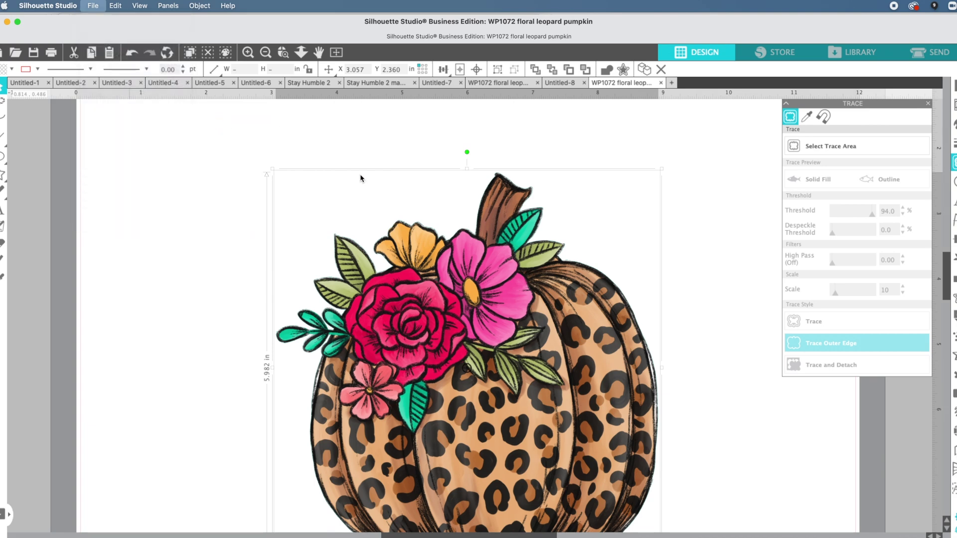
left_click(558, 219)
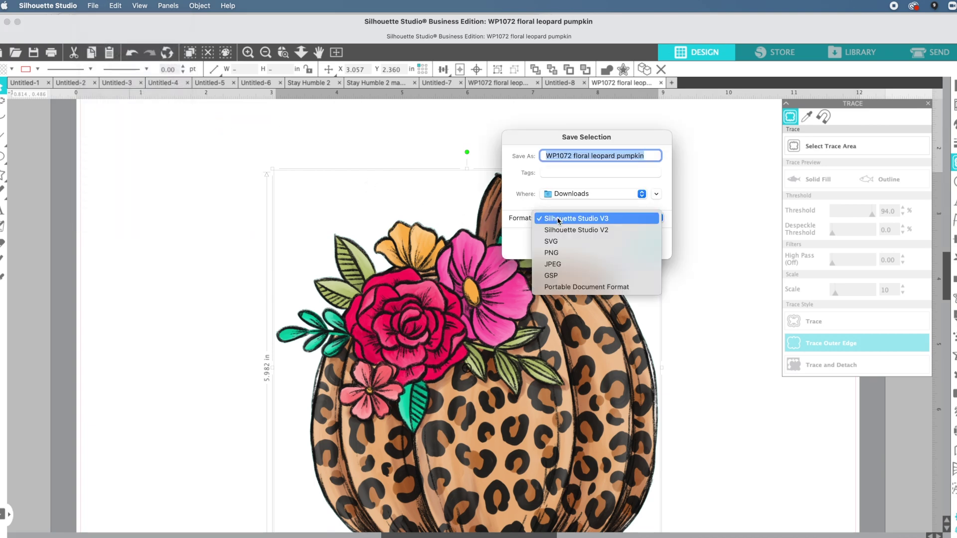
left_click(562, 288)
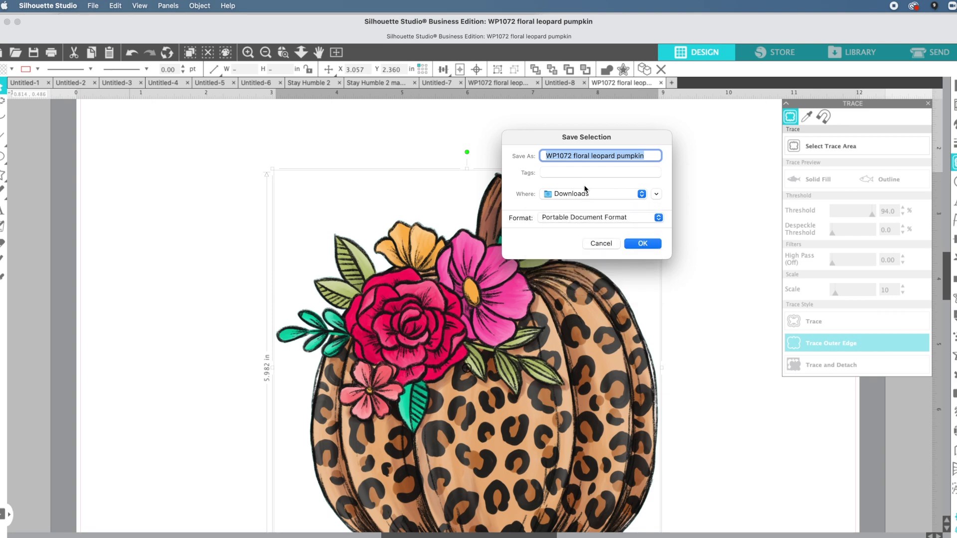
key("Left")
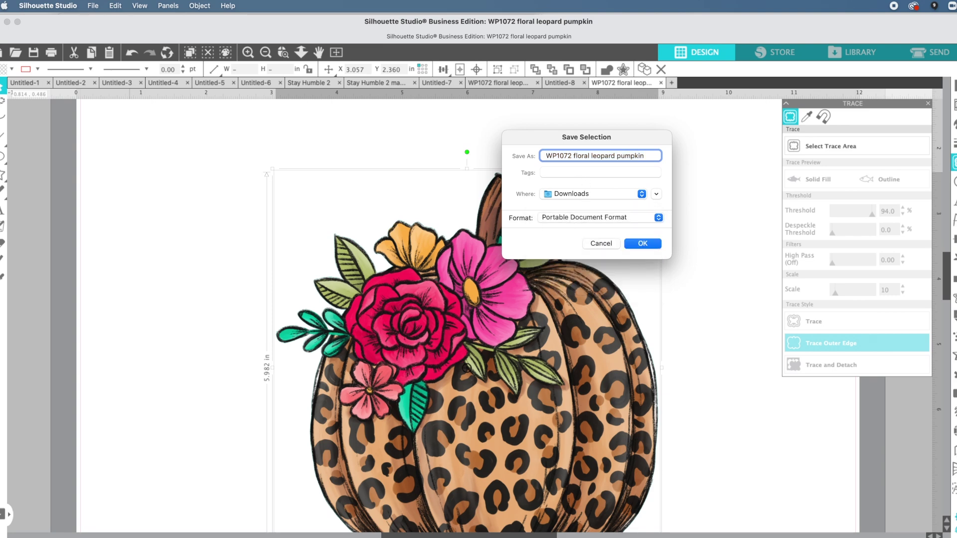
type("AI")
left_click(640, 244)
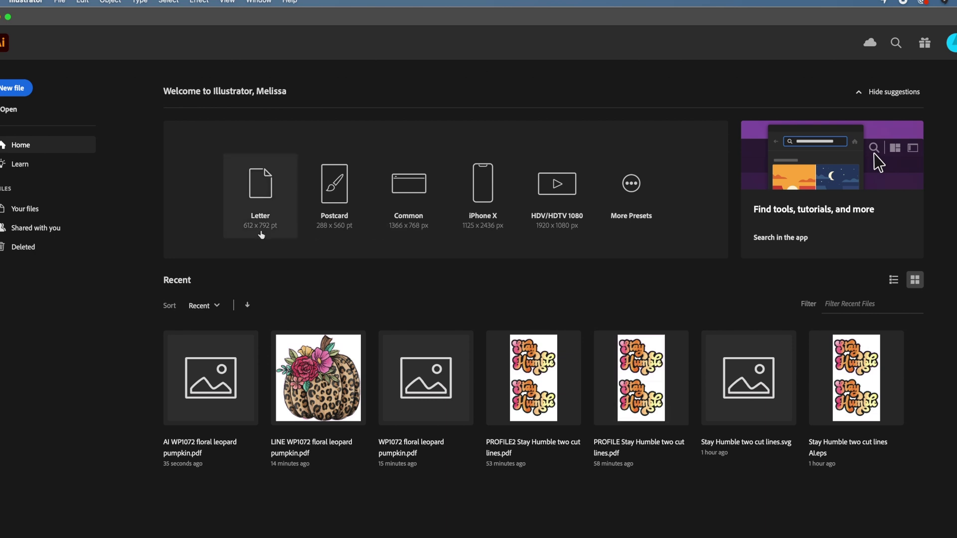
Open 'AI WP1072 floral leopard pumpkin.pdf' from Downloads and clear the Swatches panel away
left_click(9, 109)
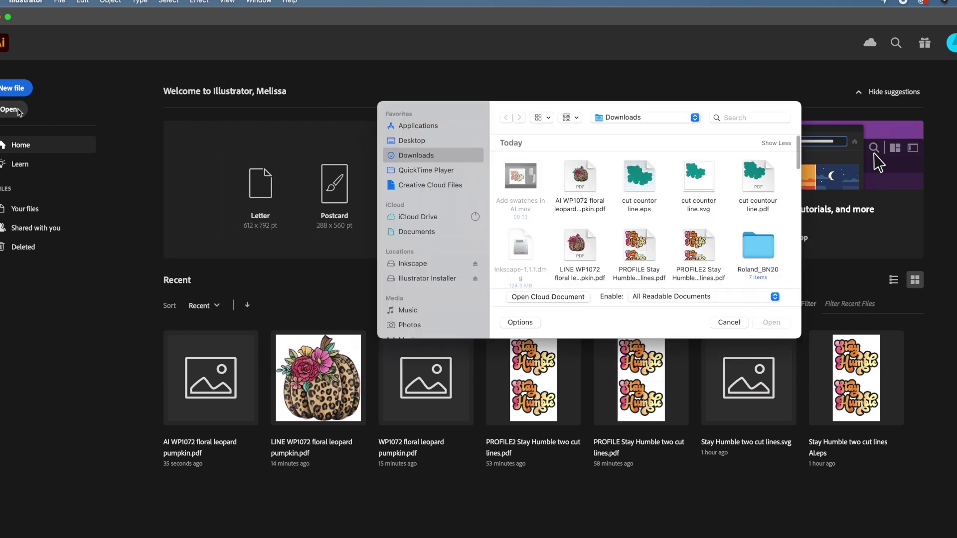
double_click(573, 189)
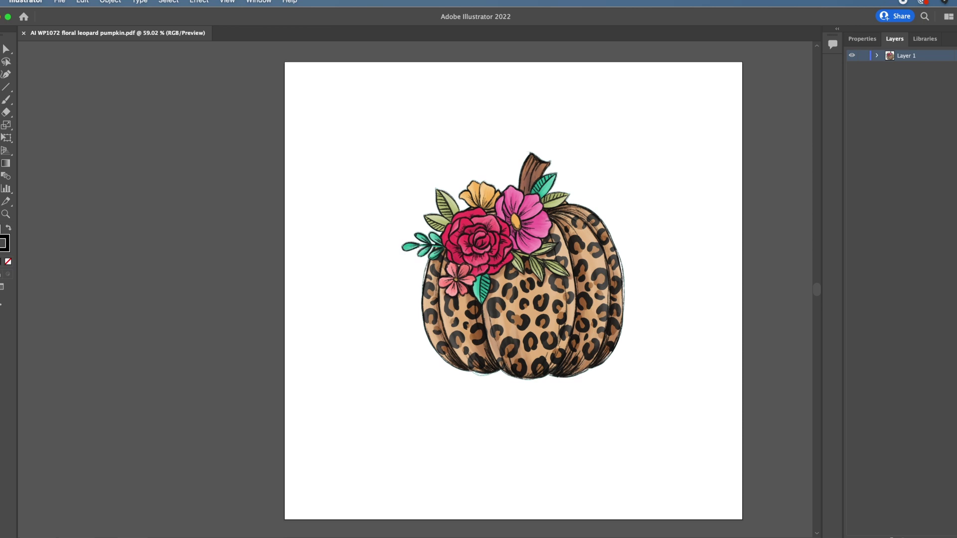
mouse_move(667, 314)
left_mouse_down()
mouse_move(703, 234)
mouse_move(745, 228)
left_mouse_up()
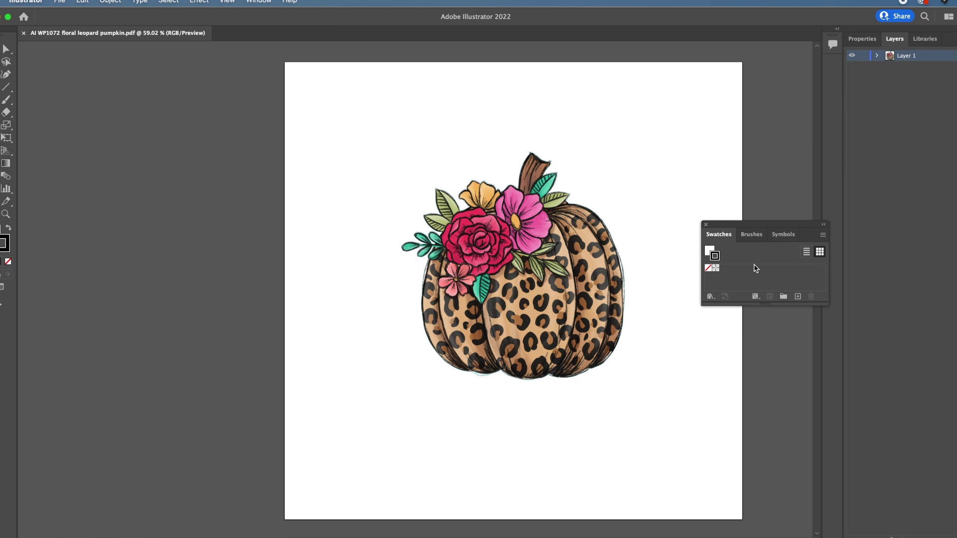
left_click(706, 224)
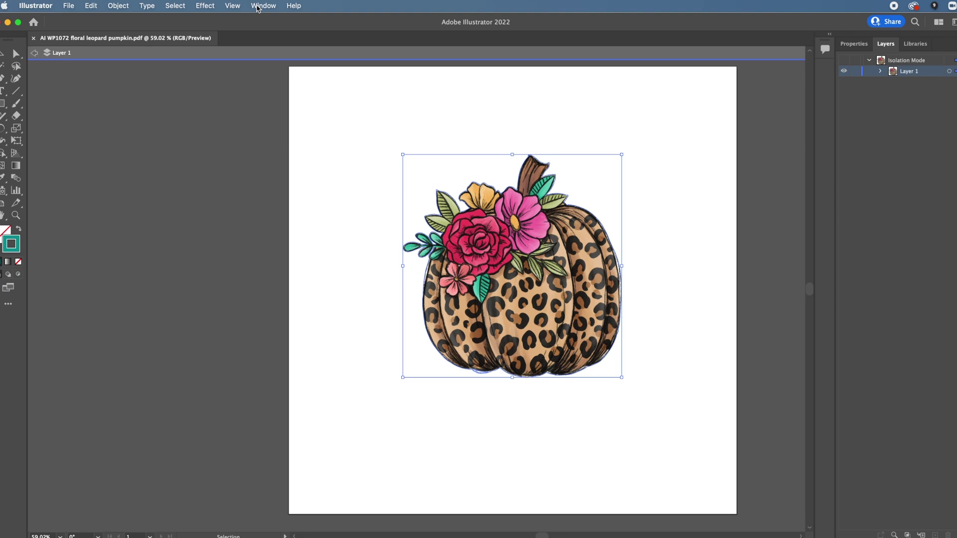
Open the Roland VersaWorks swatch library from Window > Swatch Libraries
left_click(258, 6)
scroll(299, 342, "down", 1)
mouse_move(279, 537)
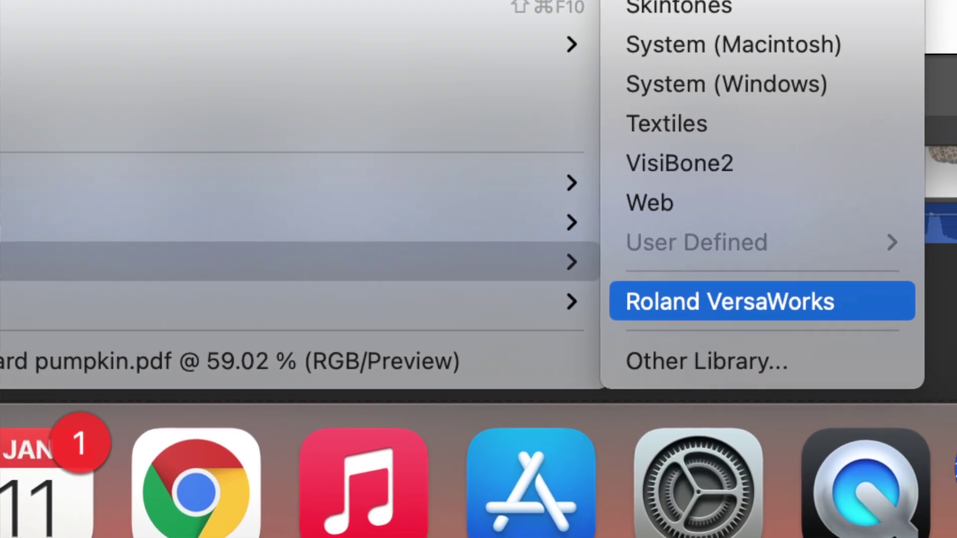
left_click(730, 302)
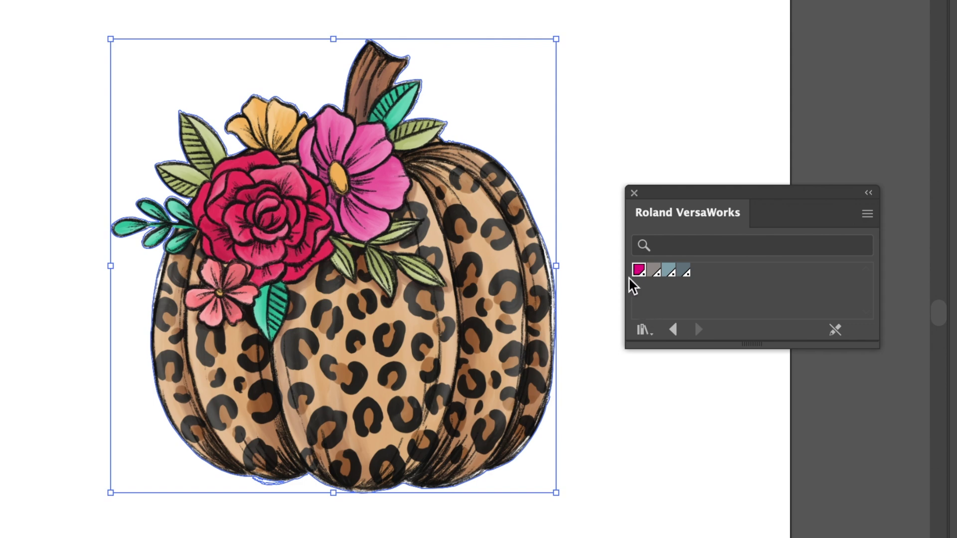
Apply the pink CutContour swatch as the pumpkin outline's stroke colour
left_click(598, 368)
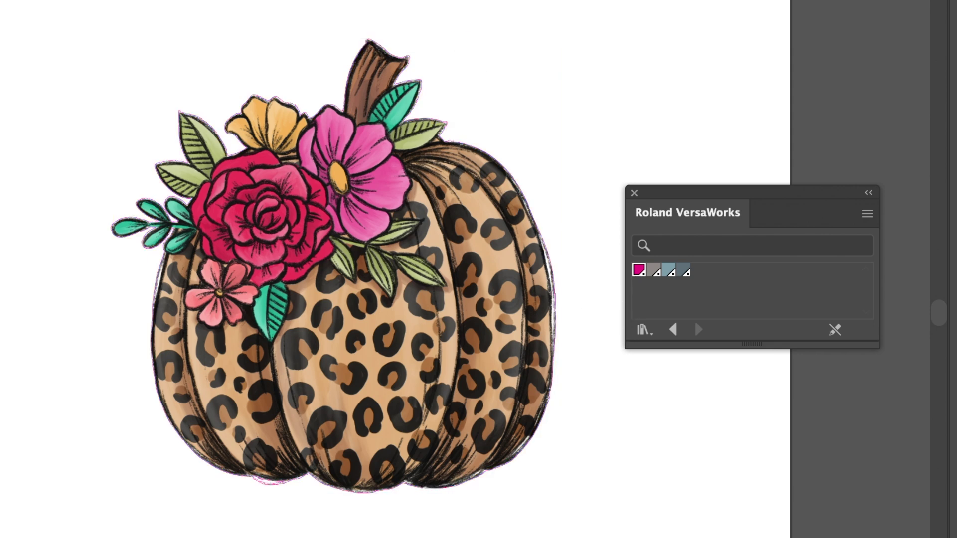
key("F1")
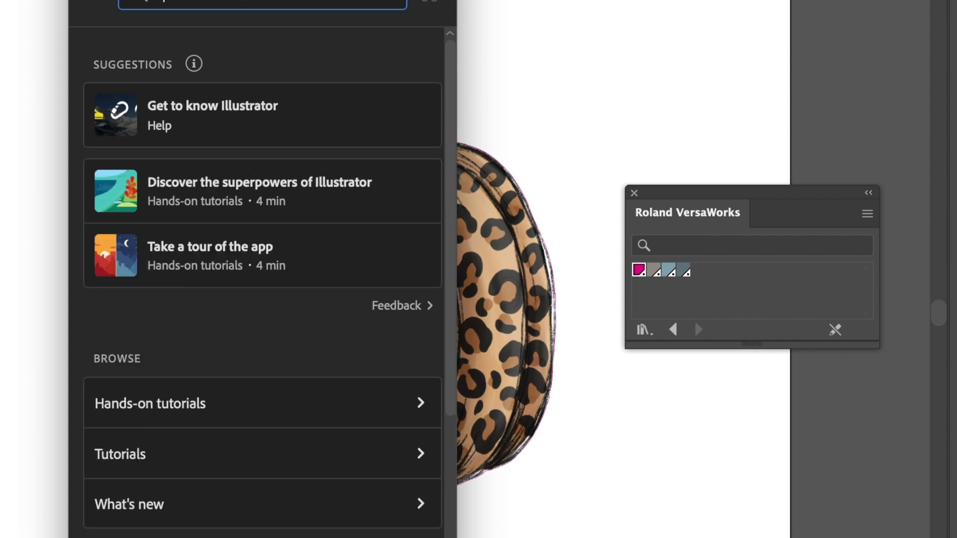
key("Escape")
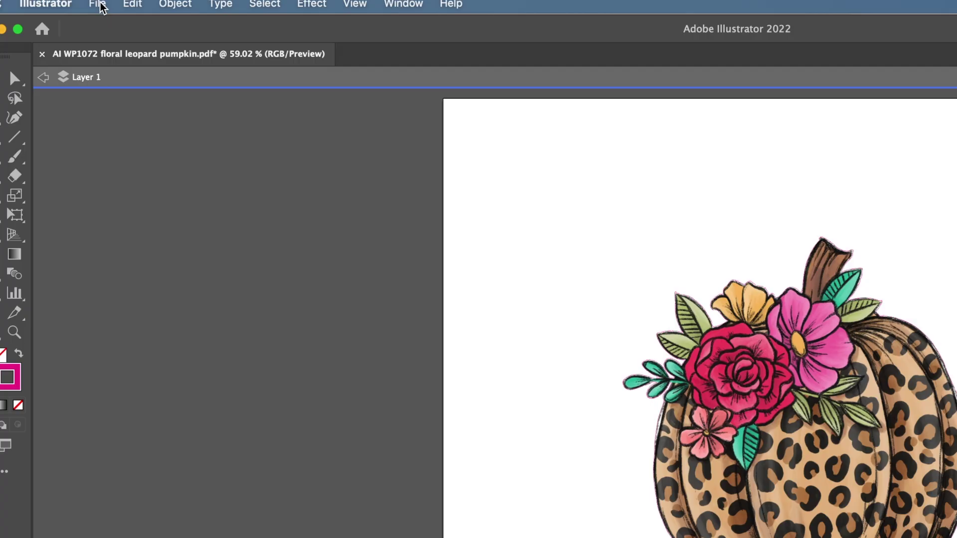
Save as Adobe PDF 'USE - AI WP1072 floral leopard pumpkin' on this computer with default settings
left_click(97, 5)
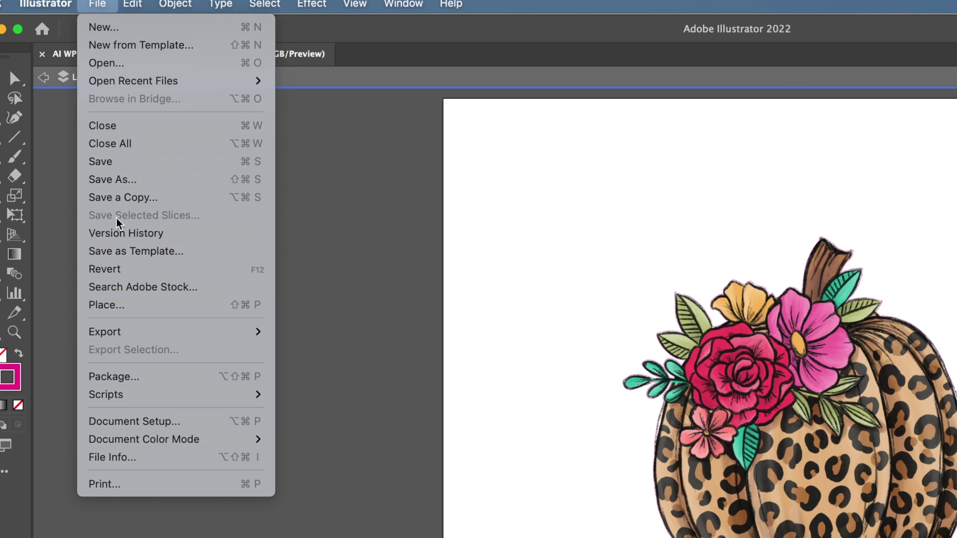
left_click(115, 181)
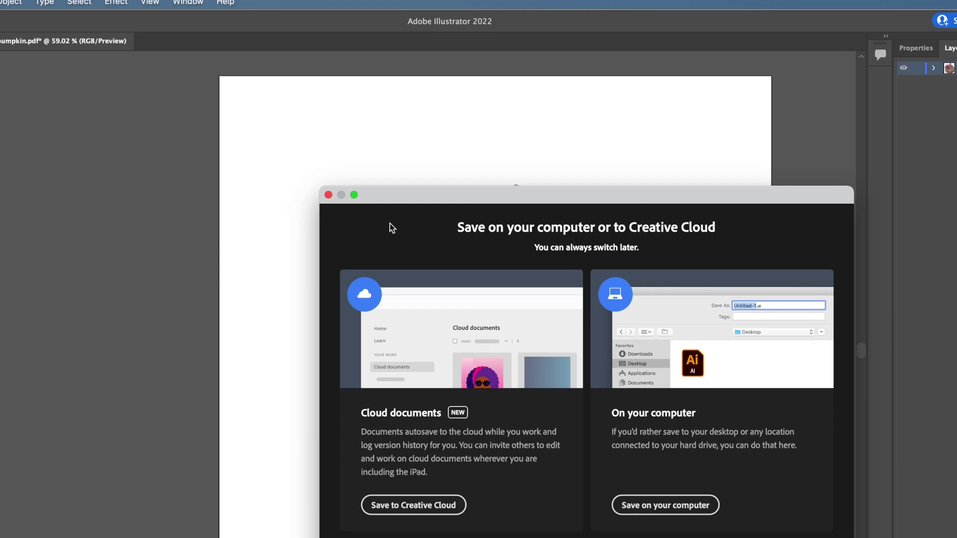
left_click(623, 504)
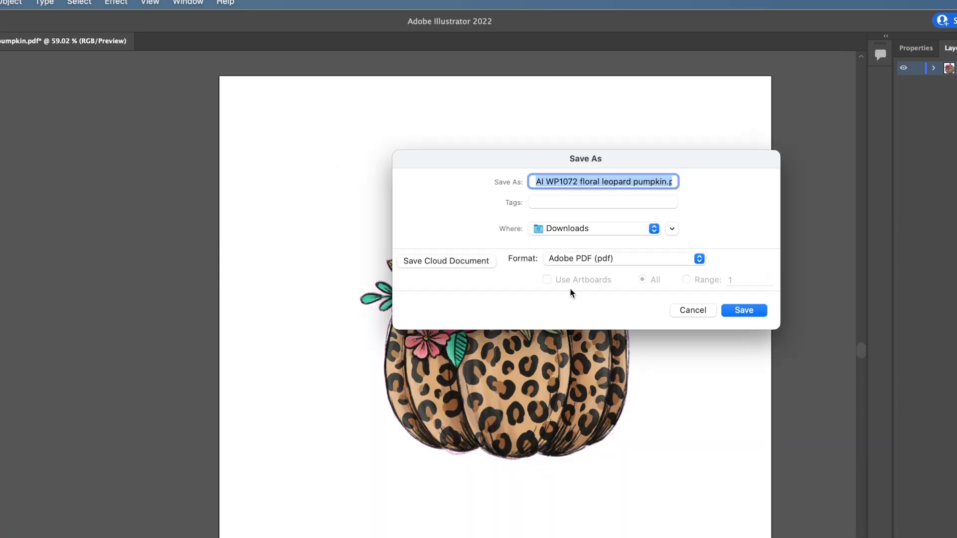
triple_click(541, 181)
left_click(542, 181)
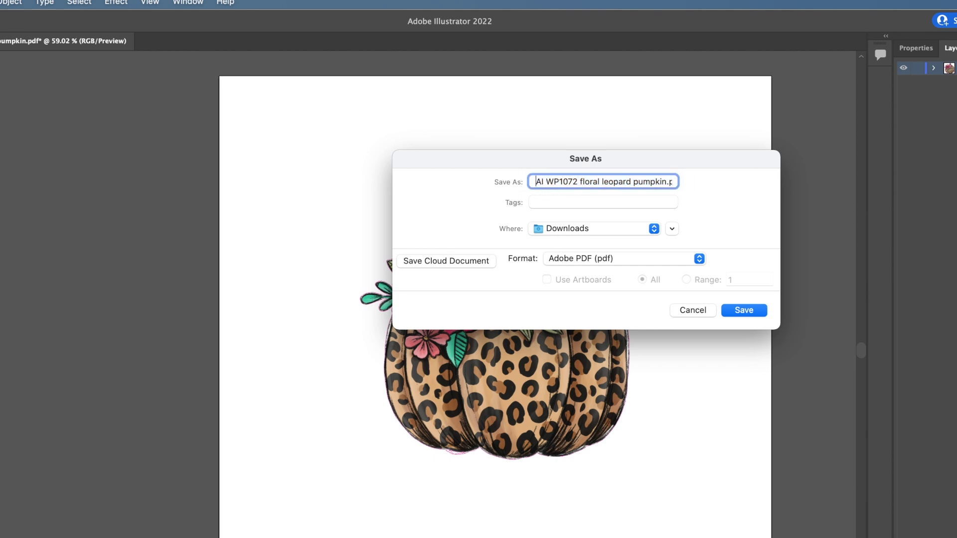
type("USE -")
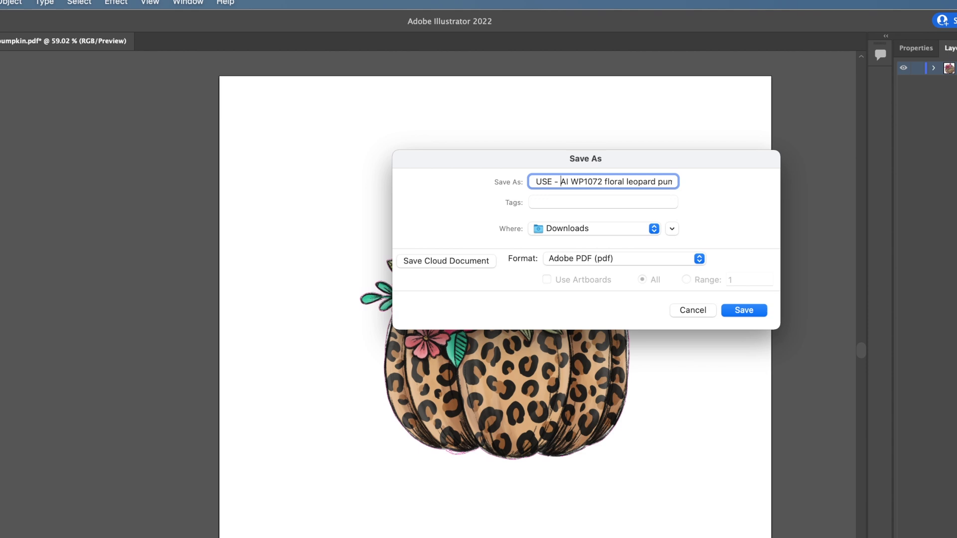
left_click(751, 307)
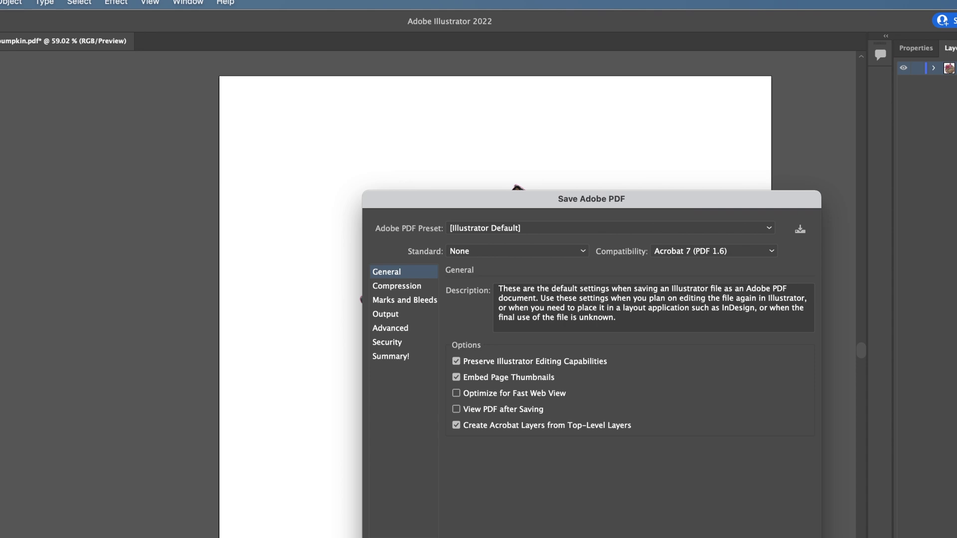
key("Return")
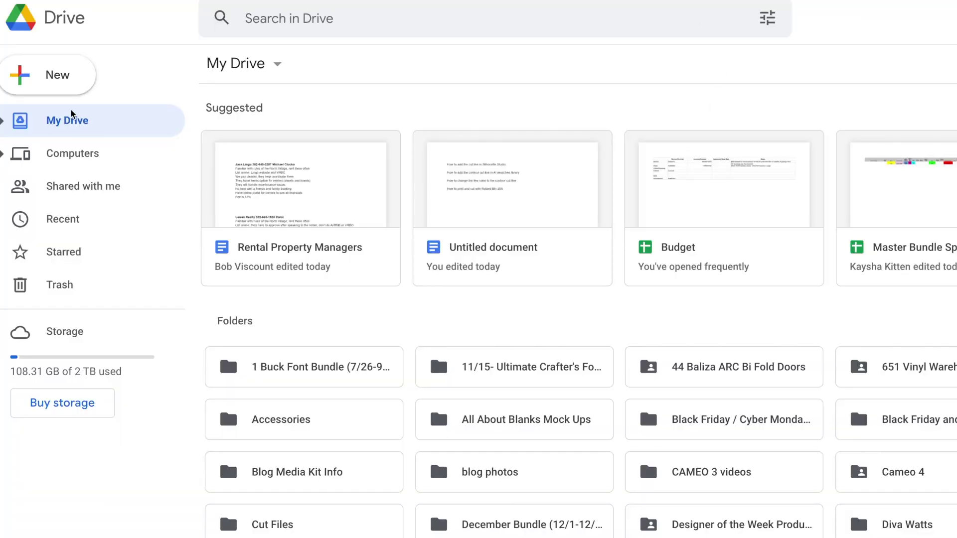
Upload 'USE - AI WP1072 floral leopard pumpkin.pdf' from Downloads into My Drive
left_click(54, 82)
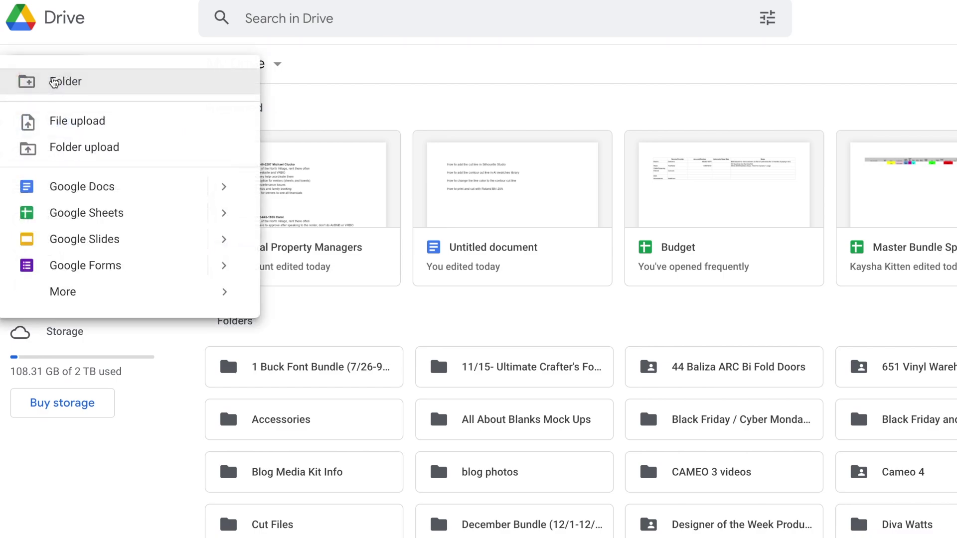
left_click(60, 124)
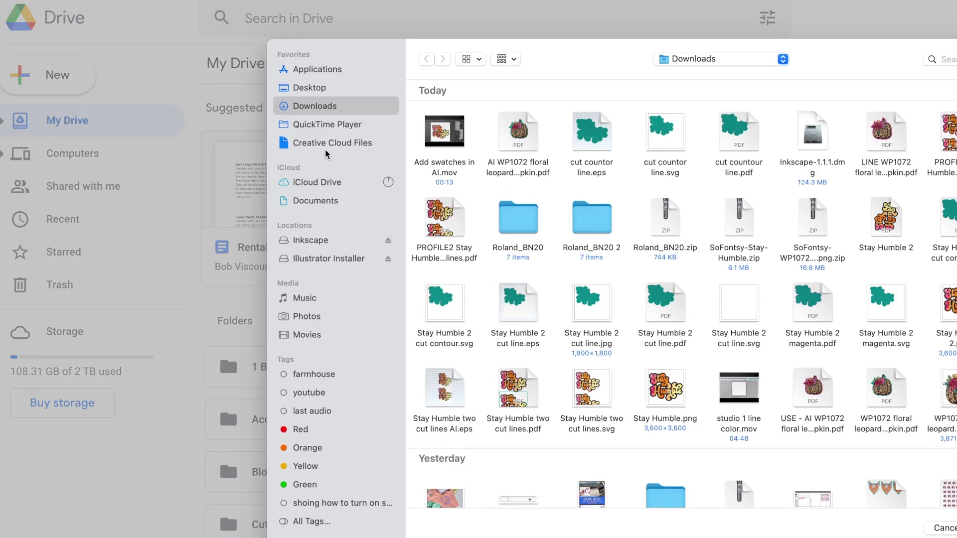
scroll(503, 265, "down", 1)
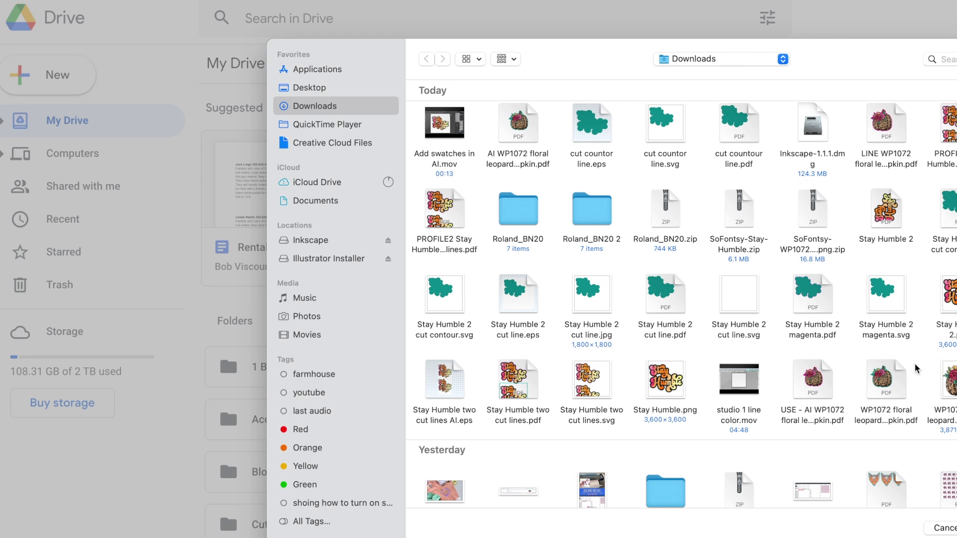
left_click(825, 389)
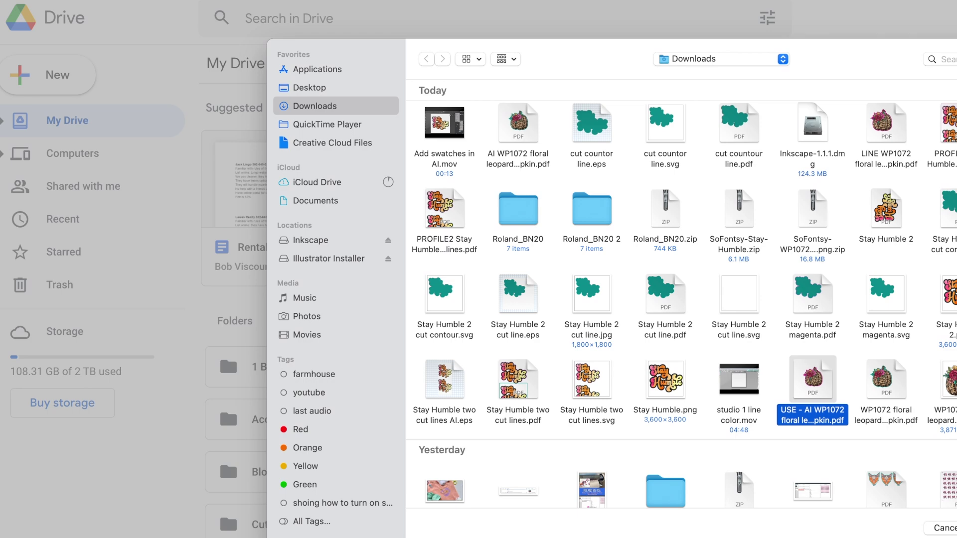
key("Return")
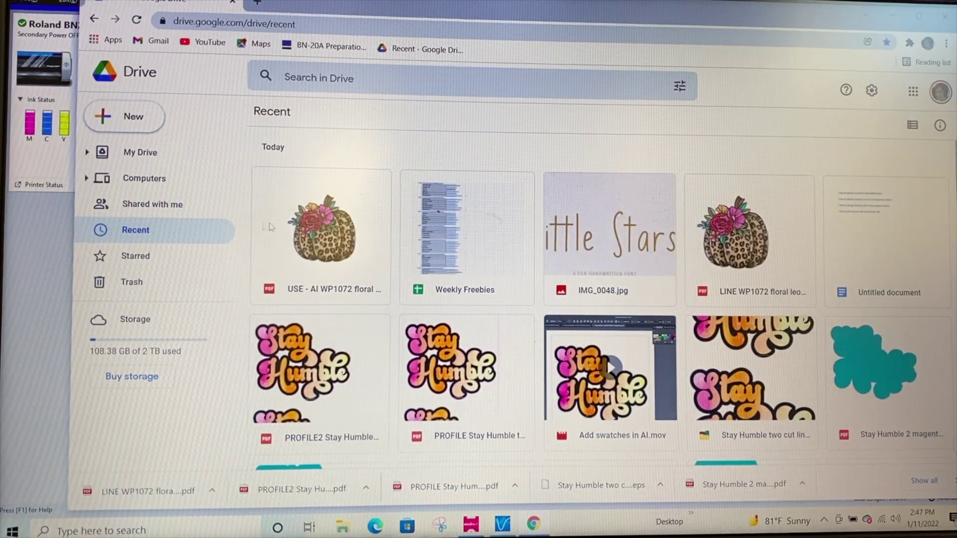
Download the USE - AI WP1072 floral leopard pumpkin PDF from Google Drive
left_click(272, 227)
right_click(287, 221)
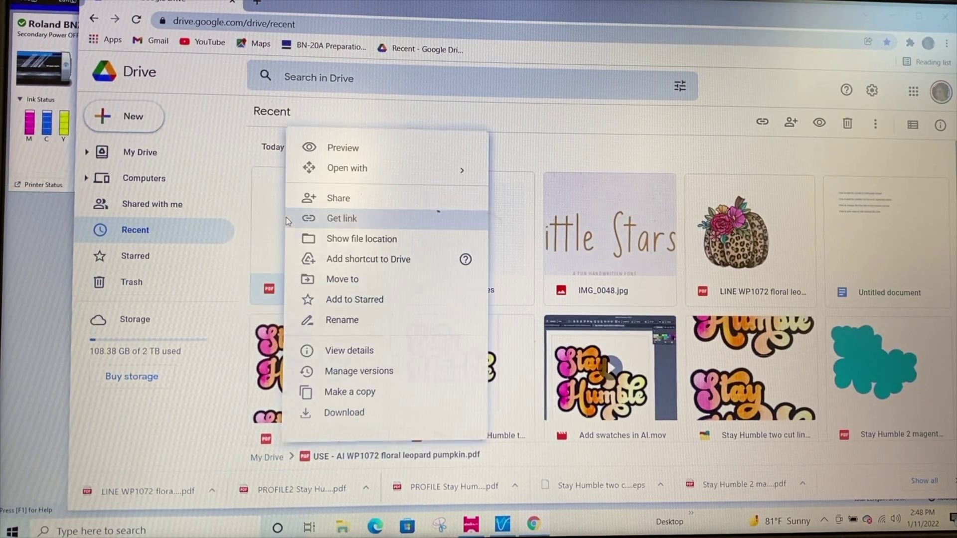
left_click(339, 413)
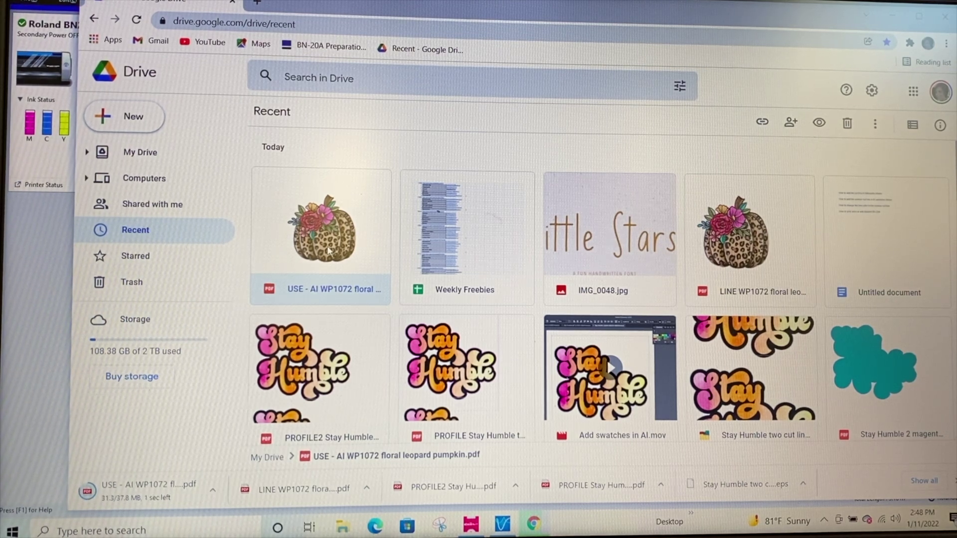
left_click(33, 368)
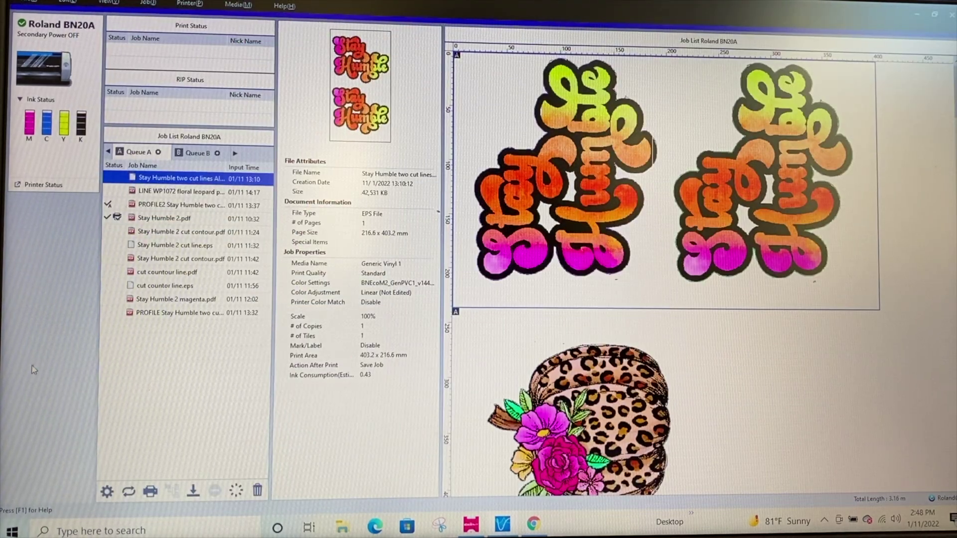
Add the 'USE - AI WP1072 floral leopard pumpkin' PDF from Downloads as a new Queue C job
left_click(30, 2)
mouse_move(32, 20)
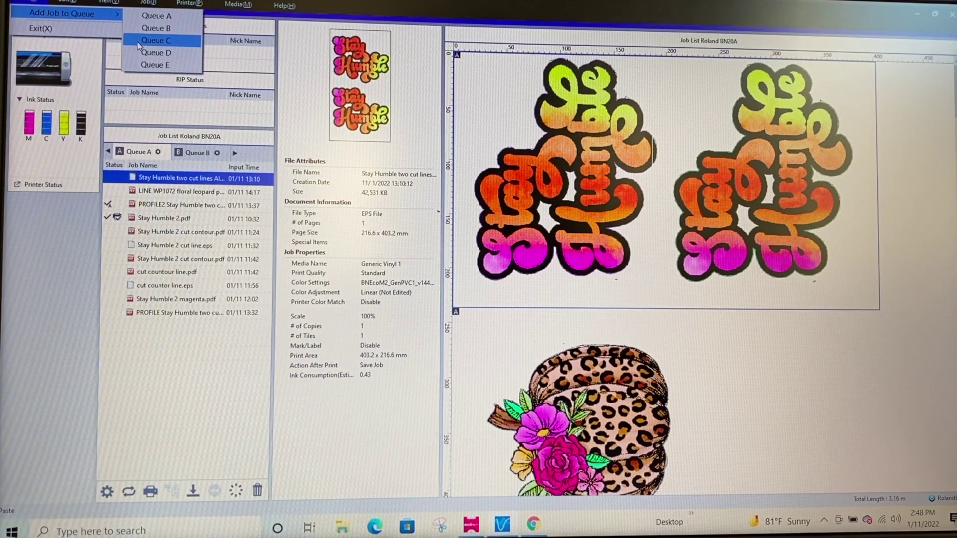
left_click(139, 45)
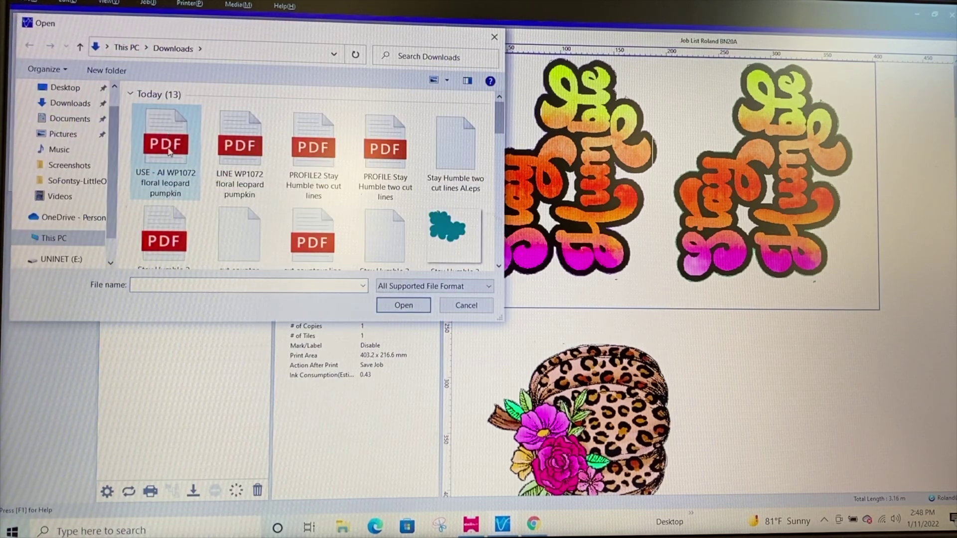
left_click(152, 192)
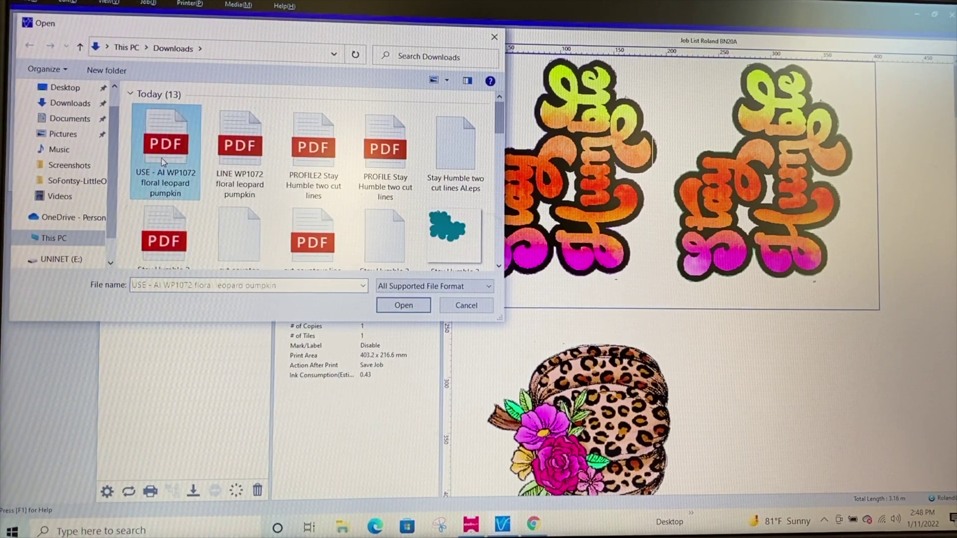
left_click(391, 306)
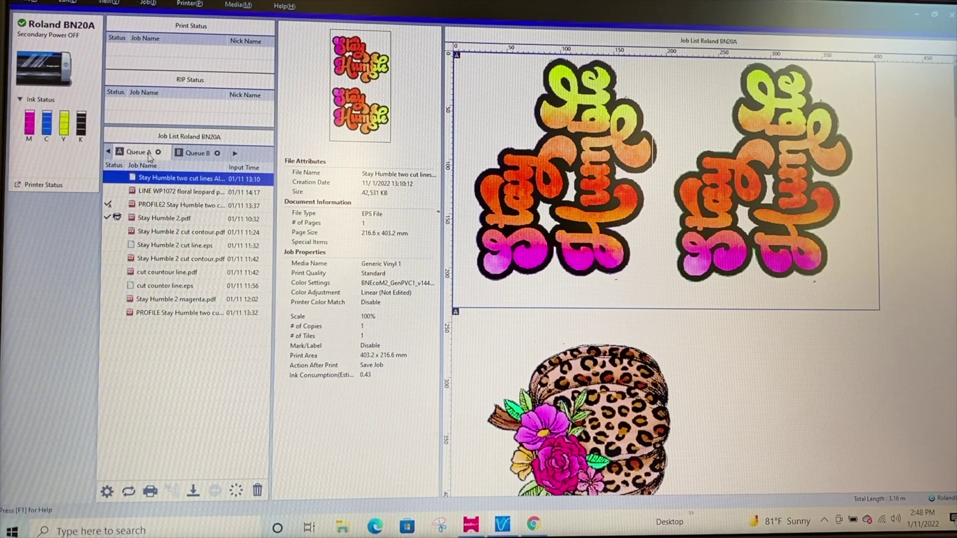
left_click(200, 155)
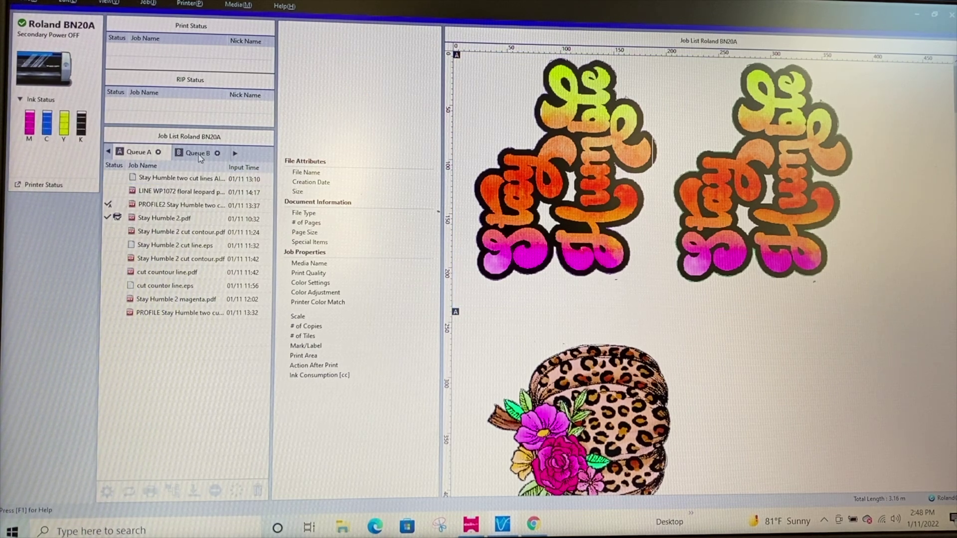
Scroll the queue tabs to show Queue C with its single pumpkin PDF job
left_click(235, 155)
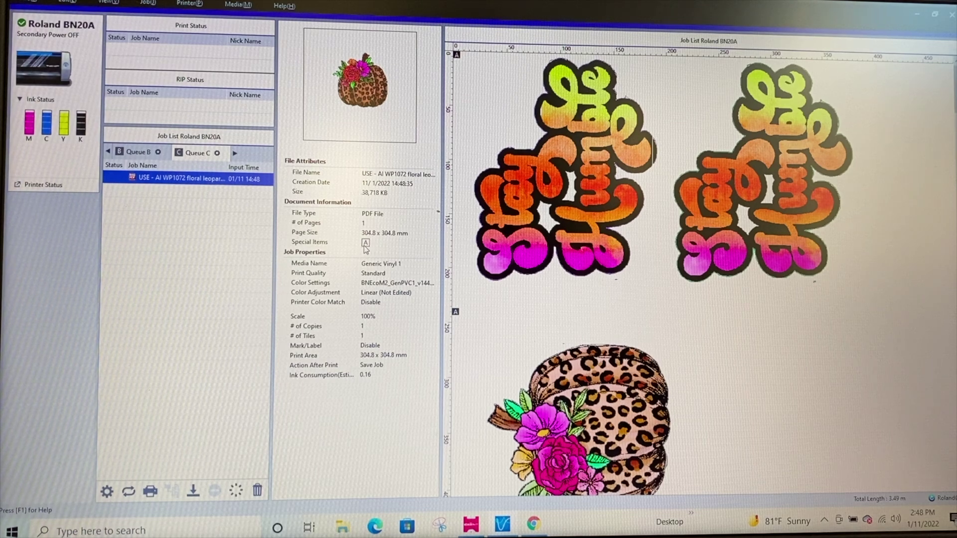
mouse_move(366, 250)
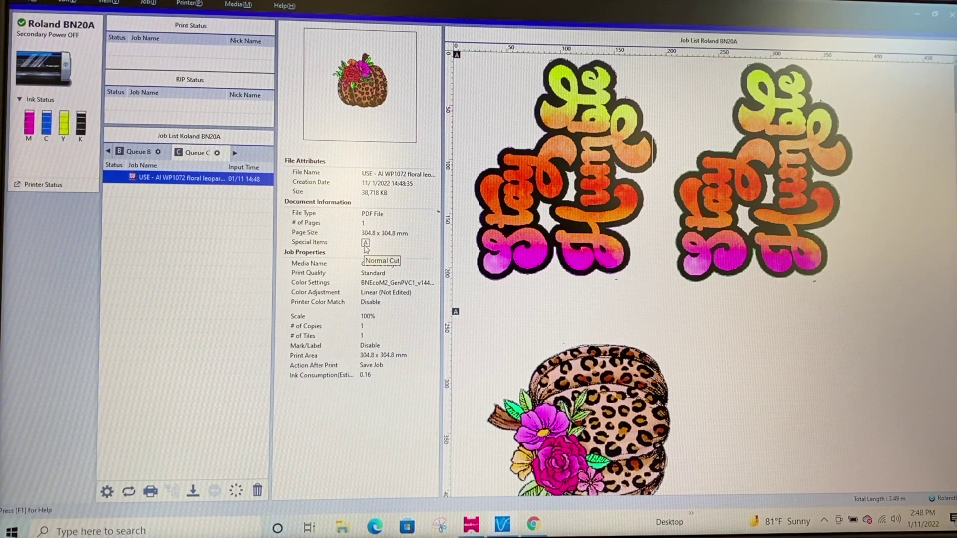
Open Job Settings for the pumpkin job and review its File Format and spot colour options
right_click(179, 182)
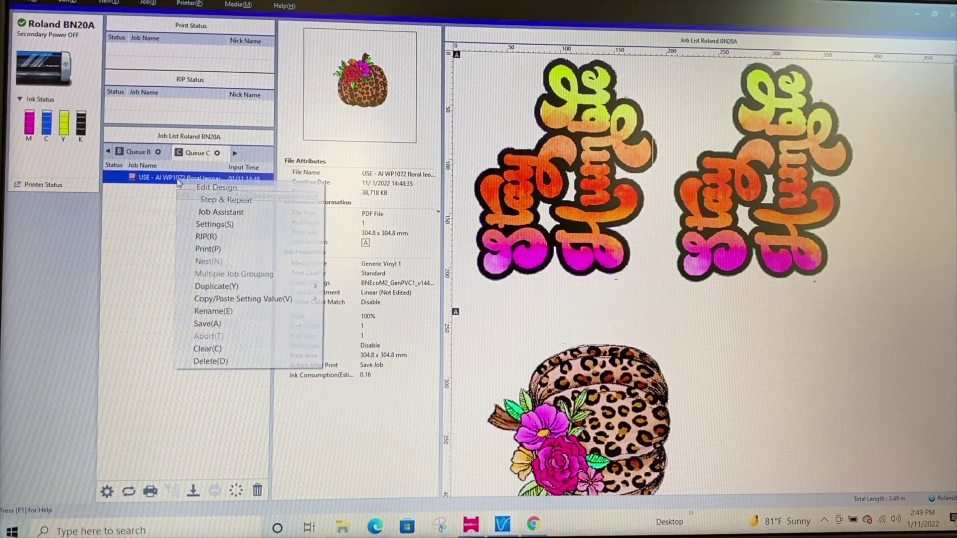
left_click(197, 225)
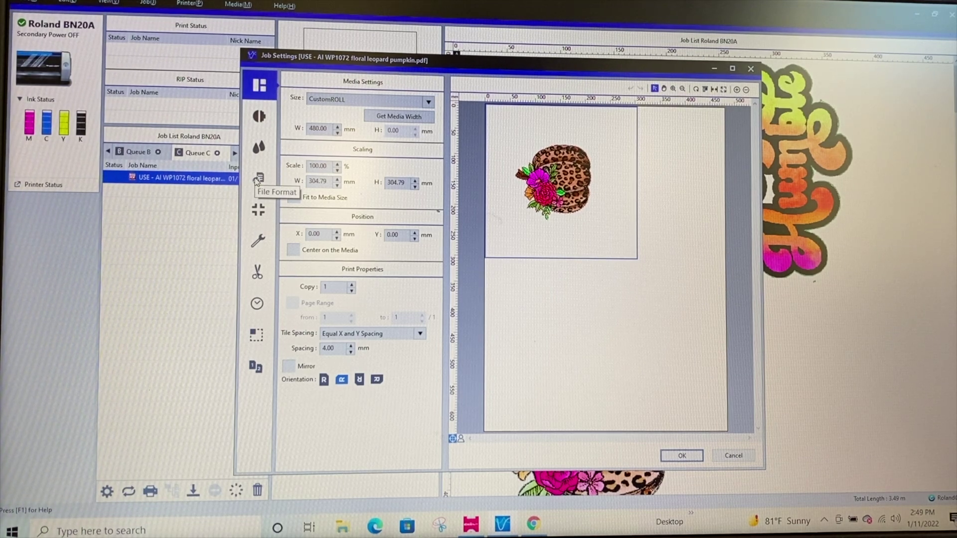
left_click(257, 180)
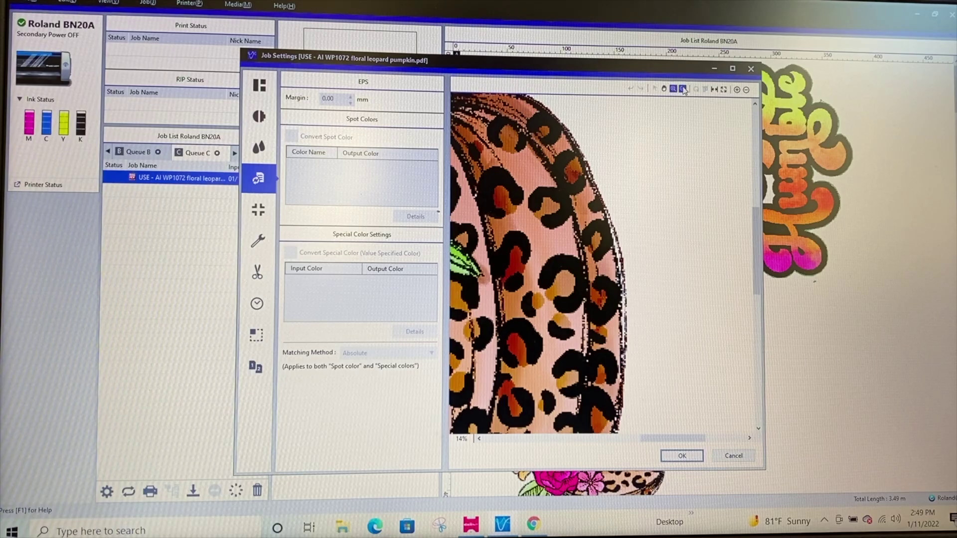
left_click(683, 89)
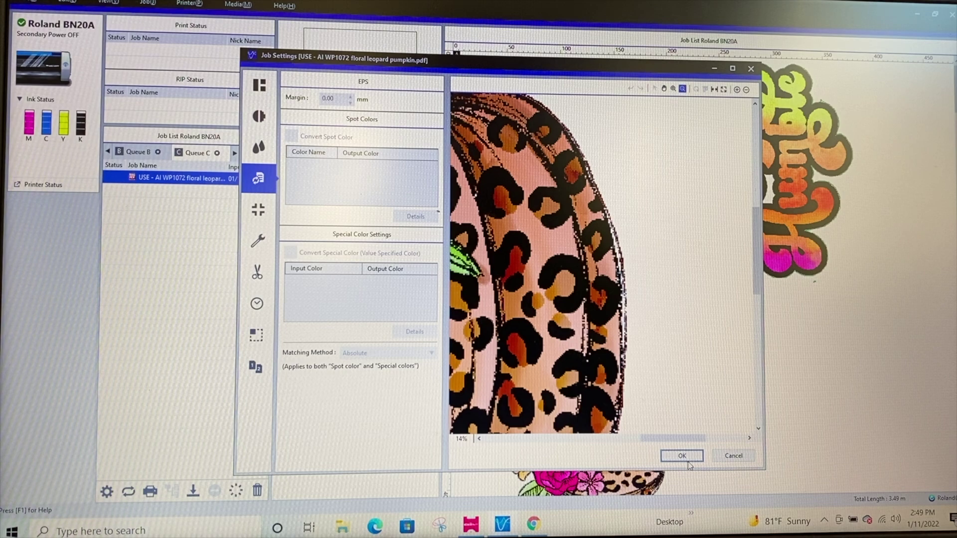
left_click(259, 88)
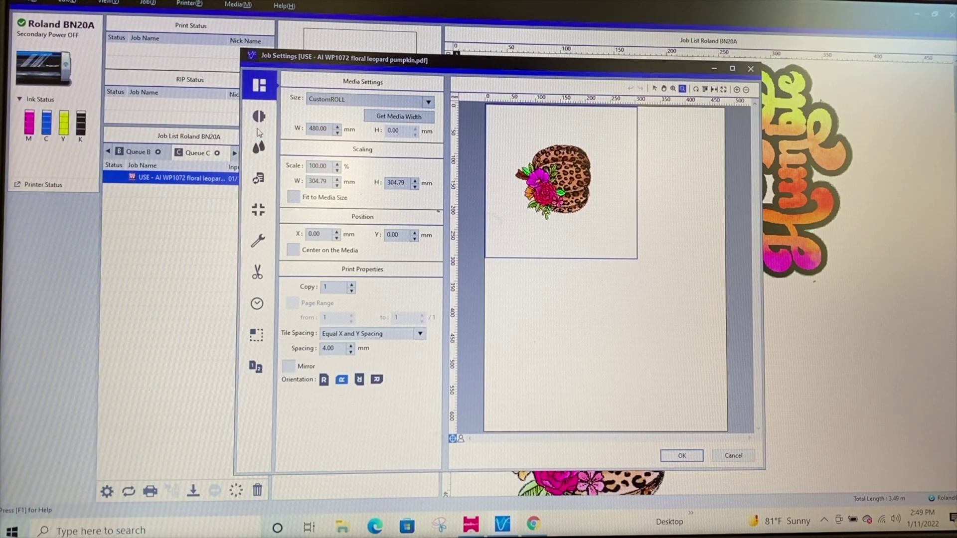
Set the pumpkin job's colour management preset to Sign&Display in Quality Settings
left_click(258, 146)
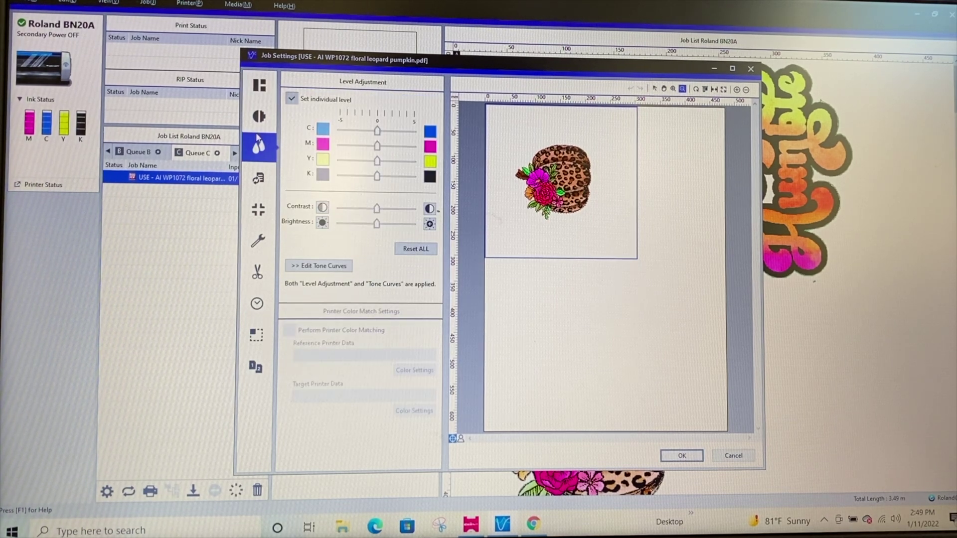
left_click(259, 118)
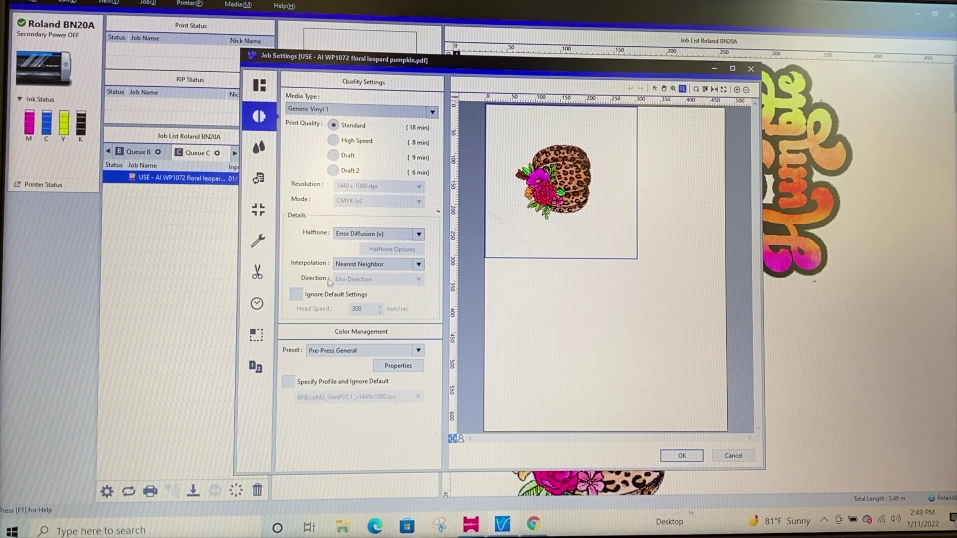
left_click(339, 350)
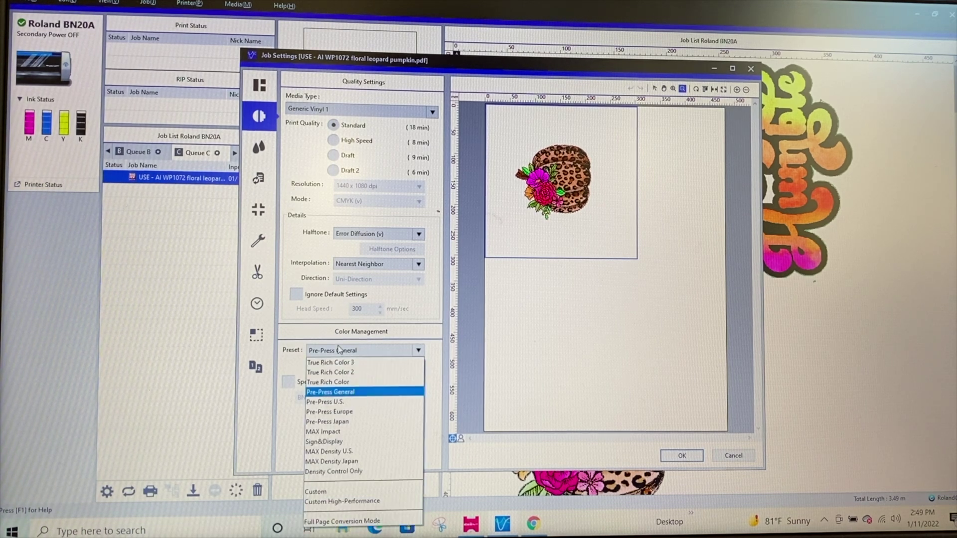
left_click(340, 442)
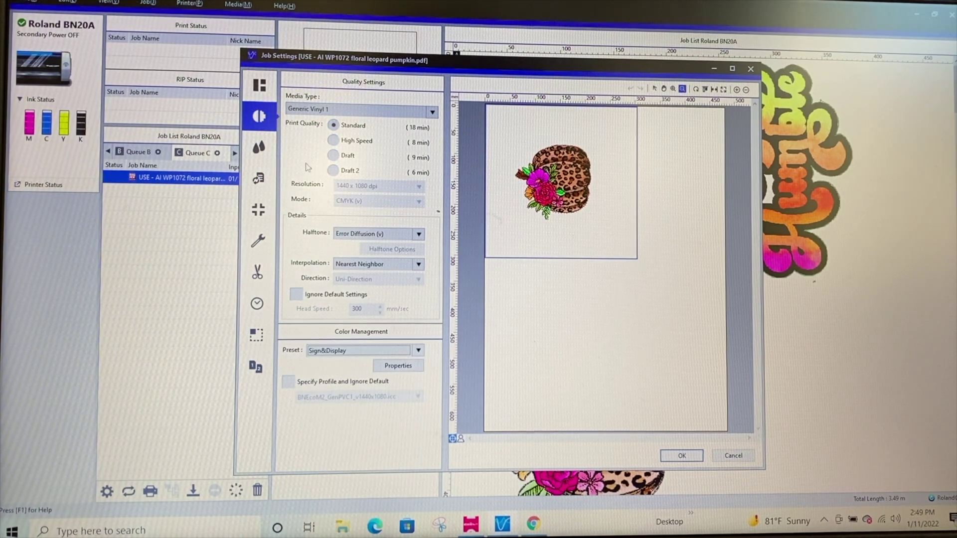
Turn the pumpkin upright with the first Orientation option, keeping Copy at 1
left_click(258, 87)
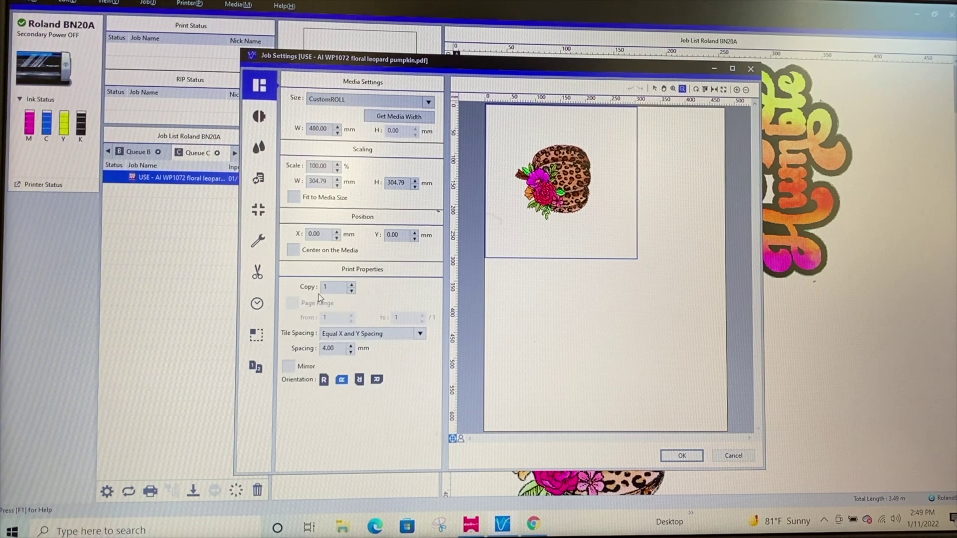
left_click(325, 380)
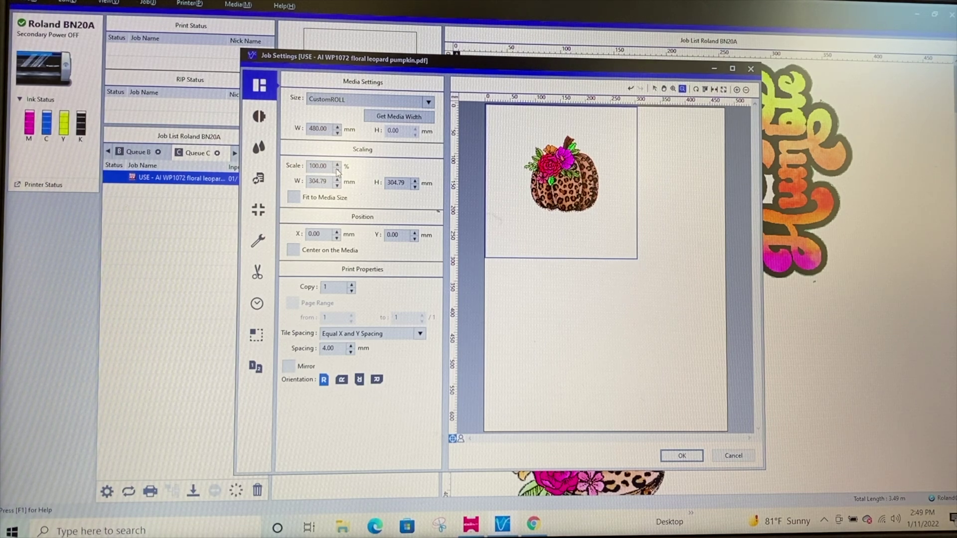
left_click(352, 285)
left_click(352, 292)
Apply the job settings and drag the pumpkin job from Queue C into RIP Status
key("Return")
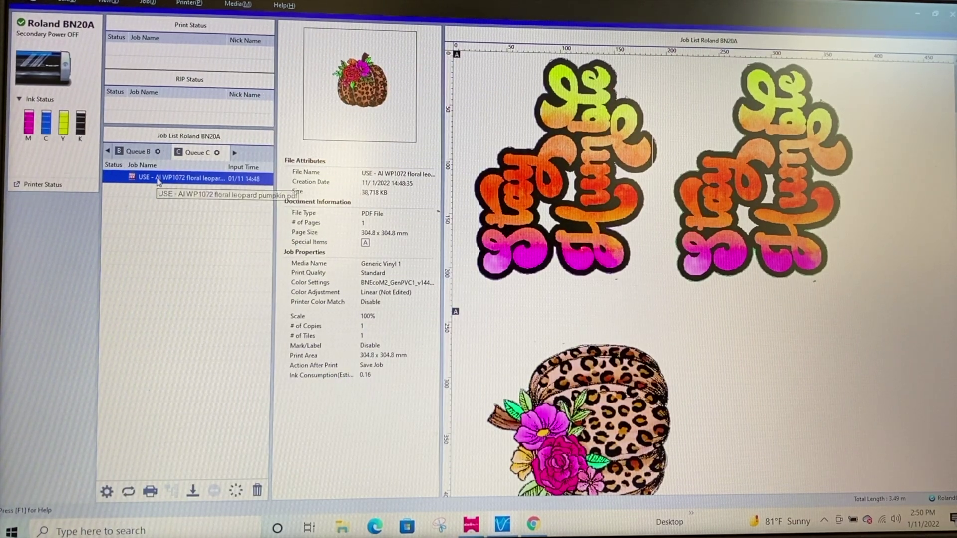
right_click(166, 116)
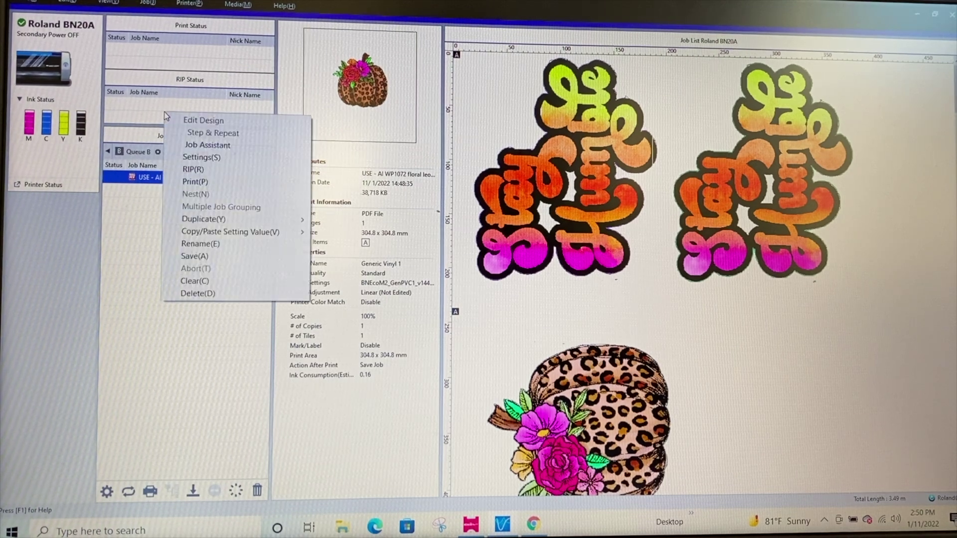
left_click(156, 242)
left_click(186, 178)
left_click_drag(186, 179, 191, 112)
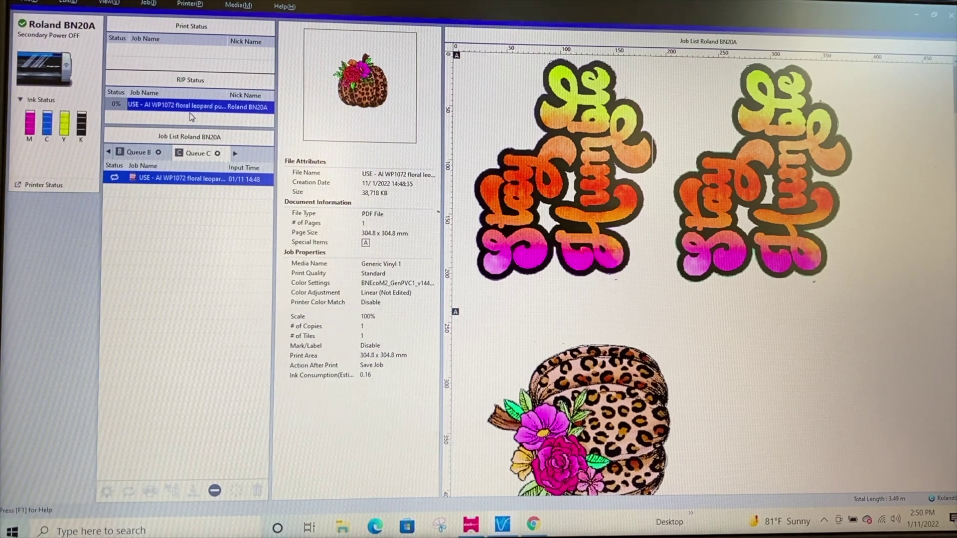